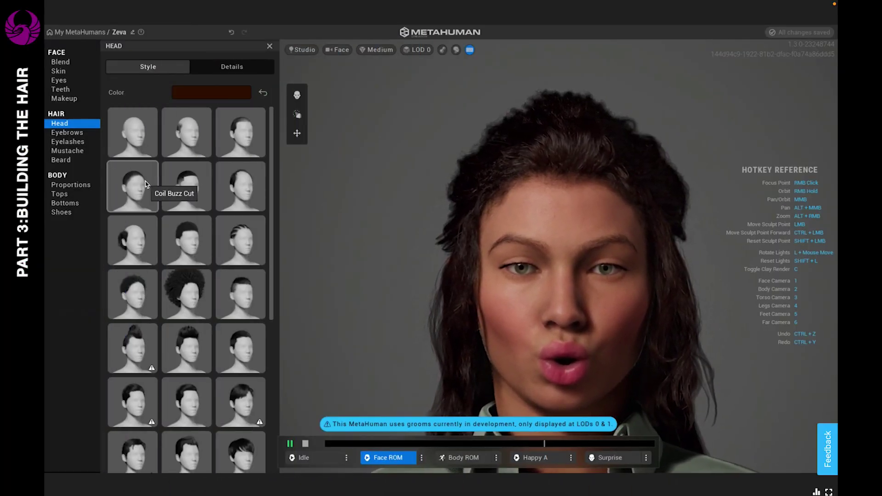
Try Long Straight and other long hairstyles, then settle on Medium Bob Curly.
scroll(133, 151, "down", 6)
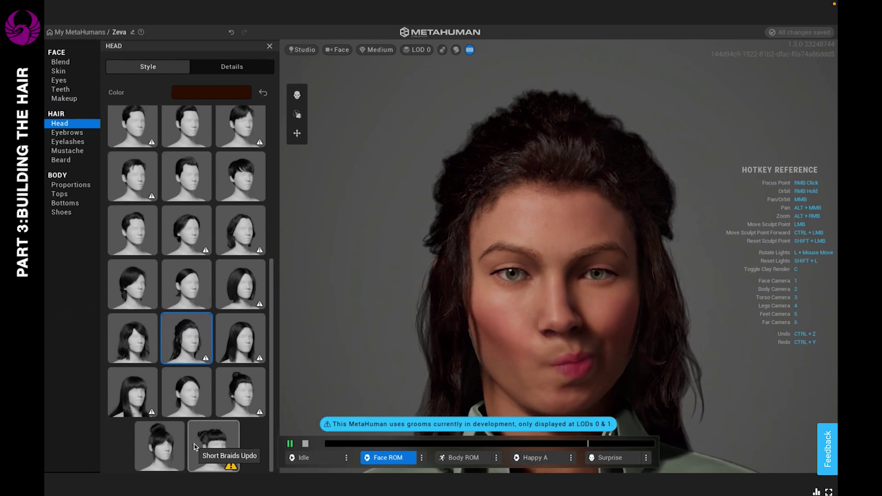
scroll(194, 447, "up", 7)
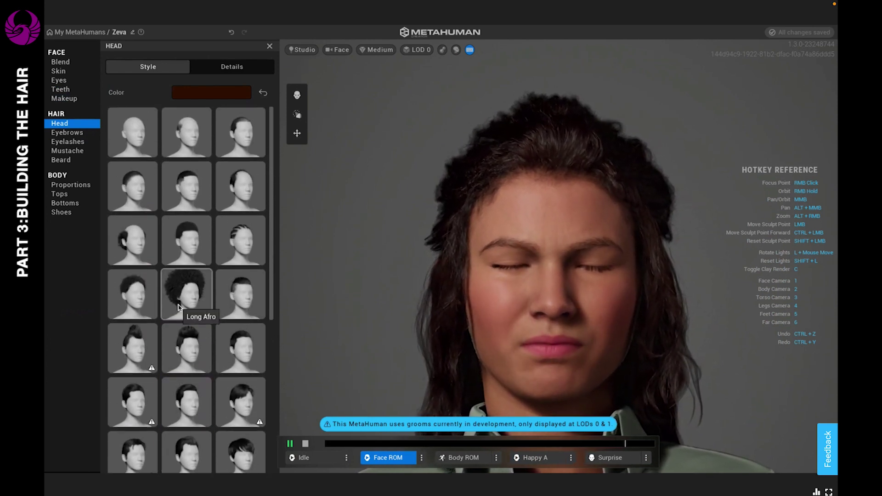
scroll(183, 322, "down", 8)
left_click(210, 443)
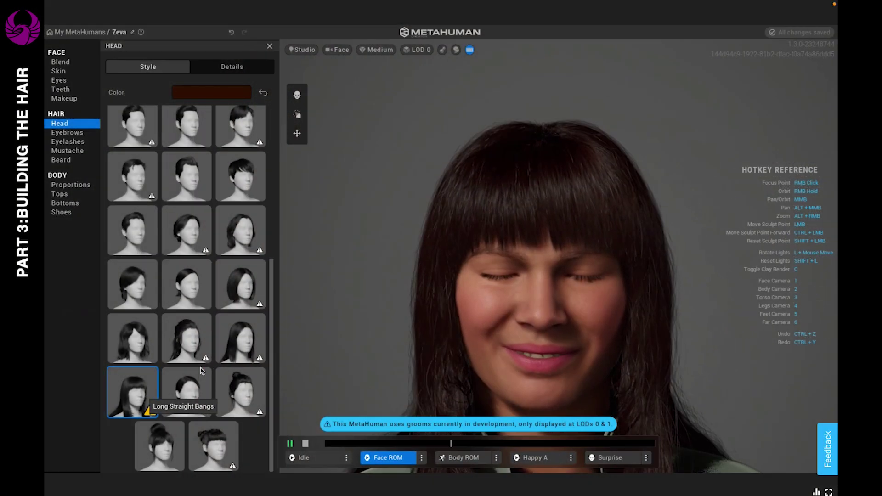
left_click(231, 347)
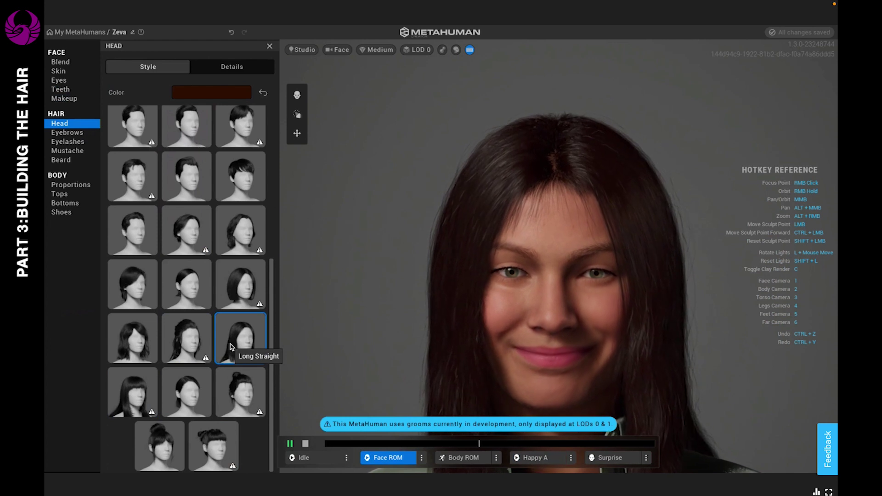
left_click(192, 336)
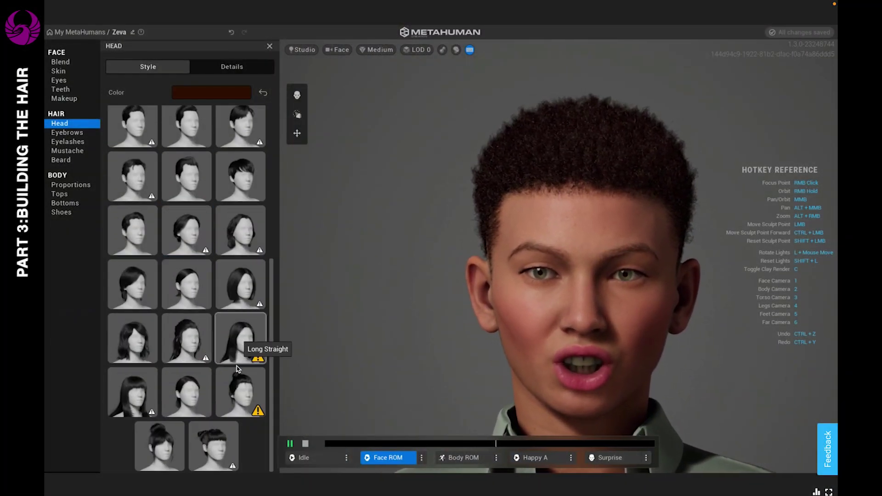
left_click(213, 437)
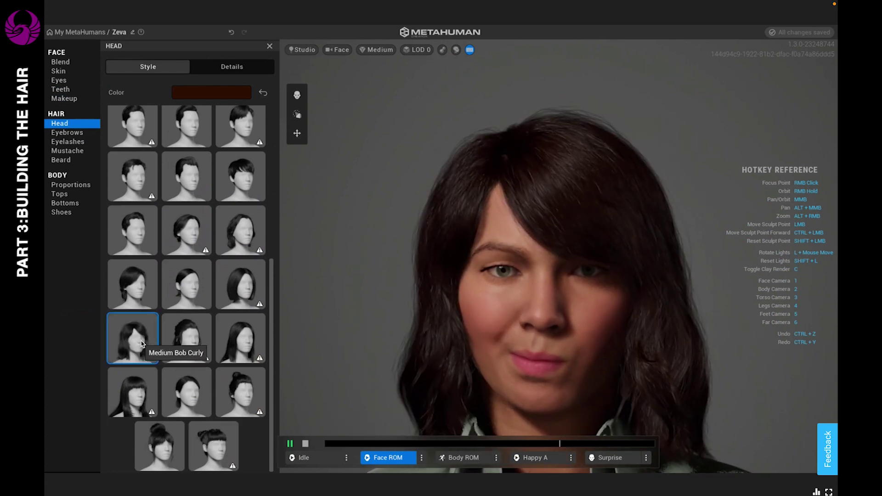
left_click(209, 92)
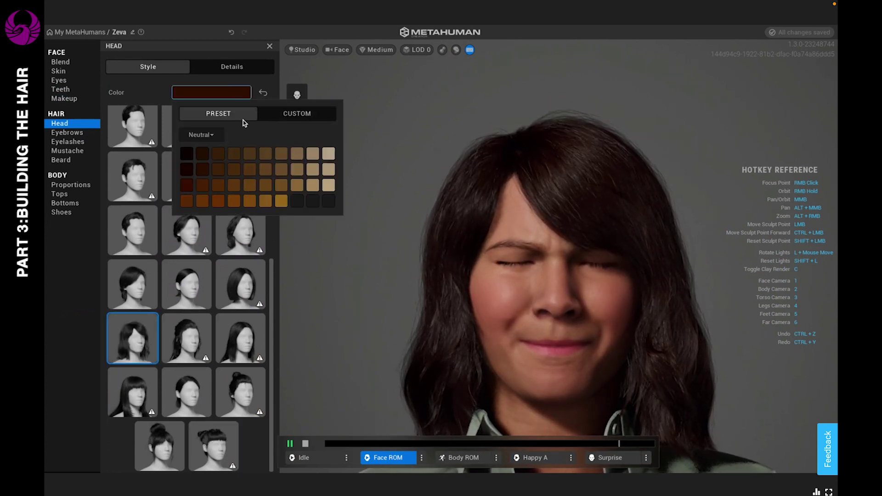
Test custom hair dye, then try bright and red colours from the Vibrant palette.
left_click(275, 115)
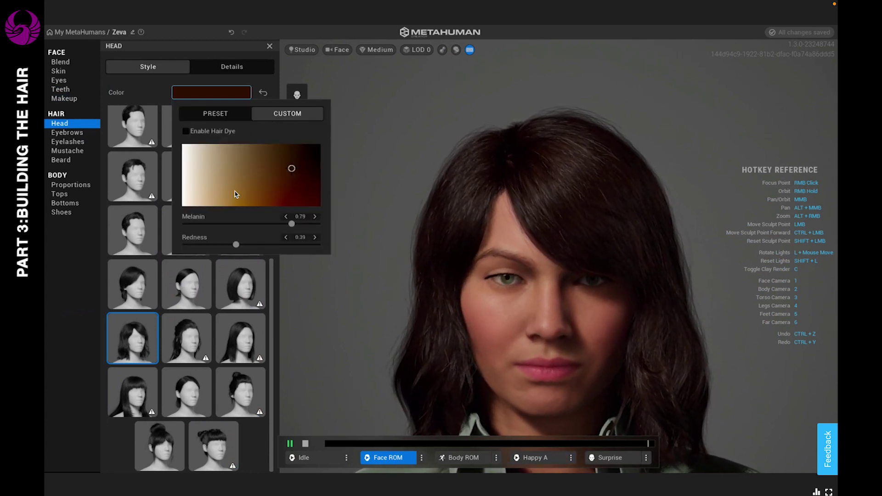
left_click(186, 132)
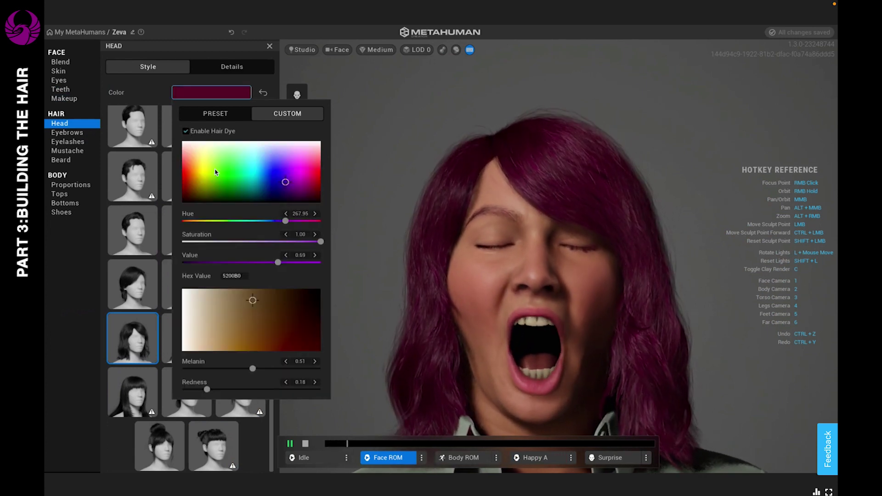
left_click(186, 132)
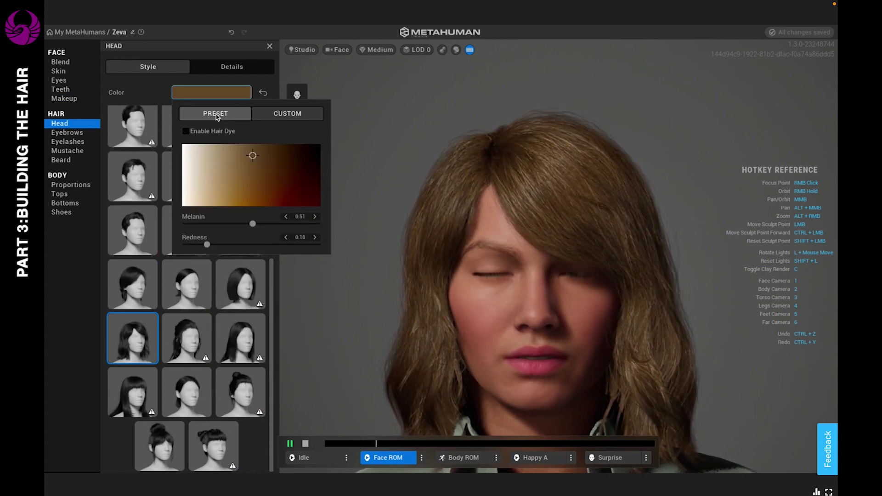
left_click(216, 115)
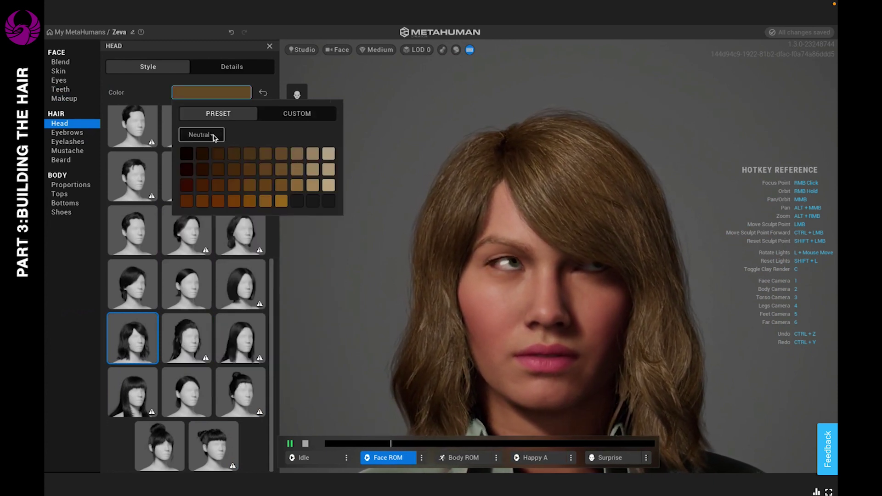
left_click(215, 136)
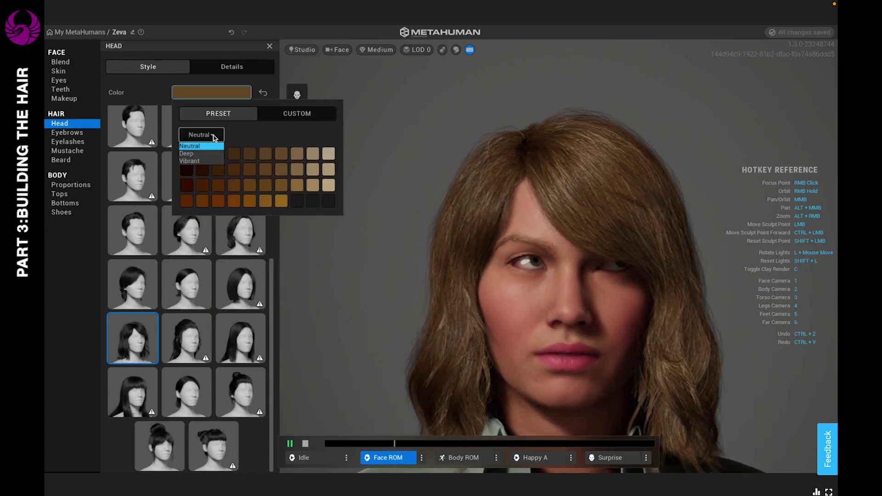
left_click(197, 161)
left_click(202, 168)
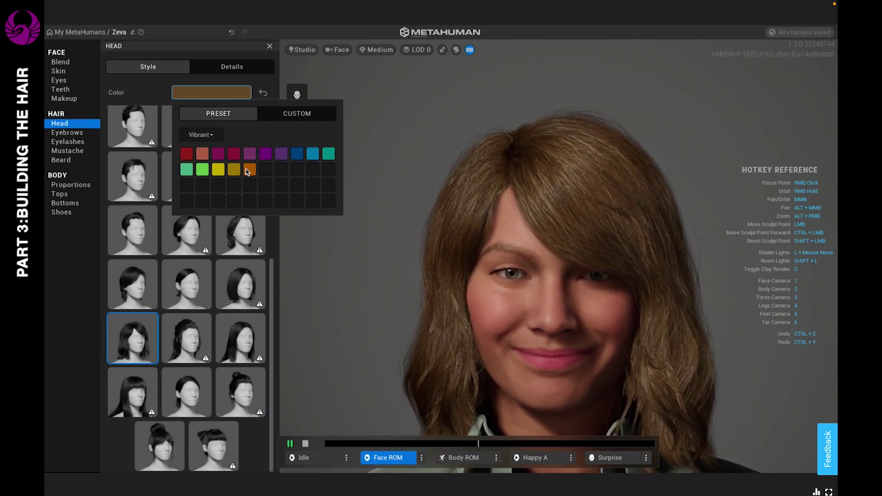
left_click(186, 153)
Return to the Neutral palette, comparing dark brown, light blonde and orange-brown shades.
left_click(201, 135)
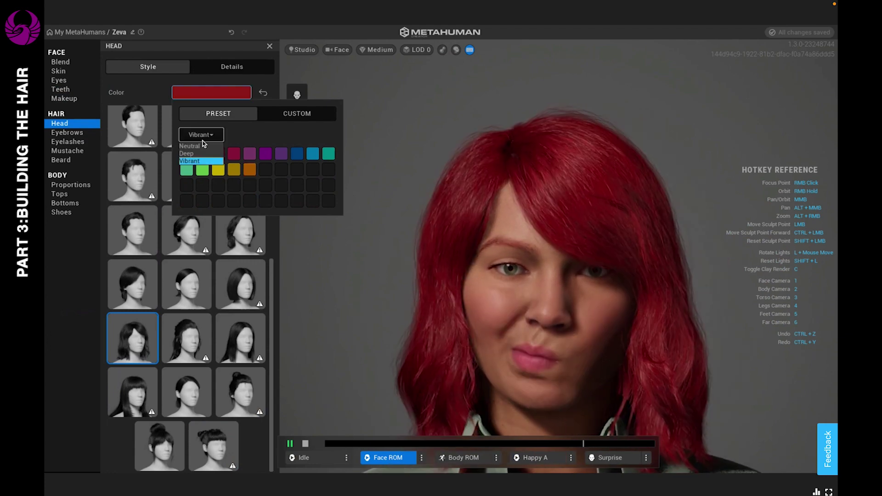
left_click(193, 161)
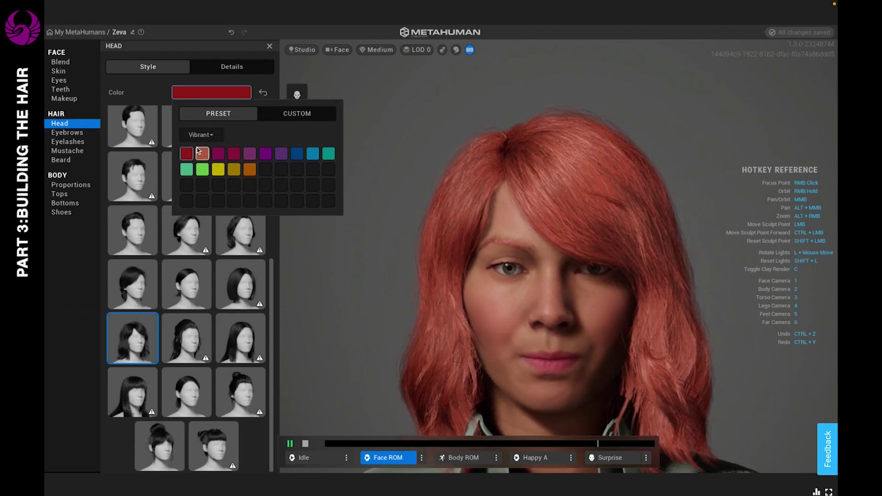
left_click(201, 135)
left_click(199, 133)
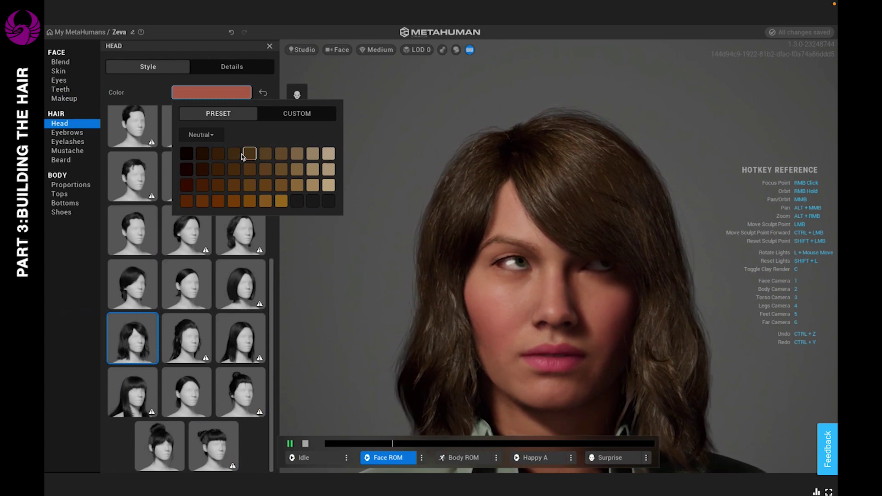
left_click(218, 170)
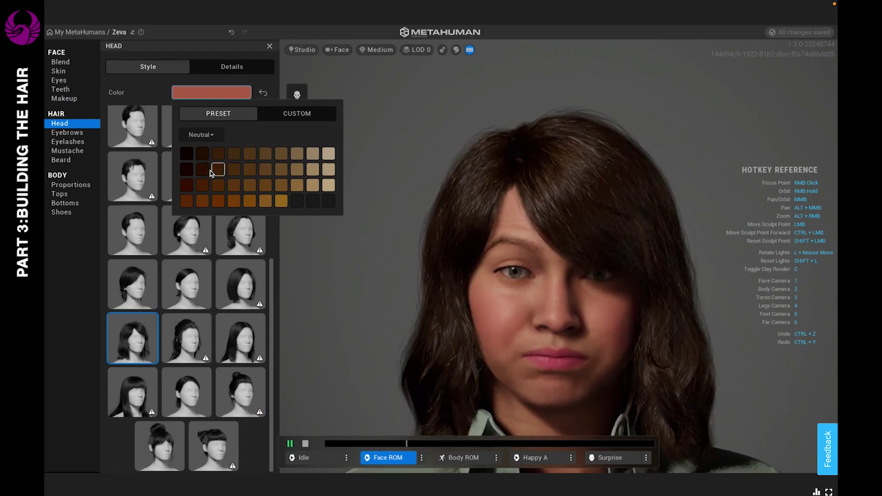
left_click(328, 185)
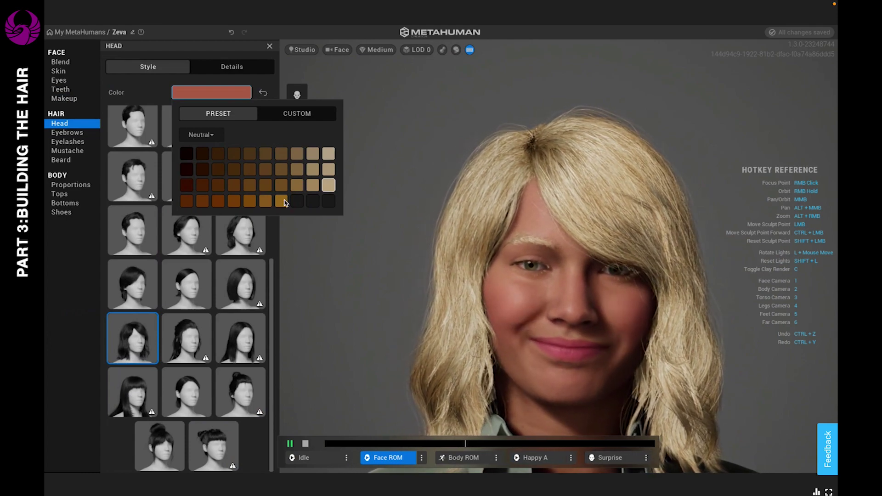
left_click(283, 202)
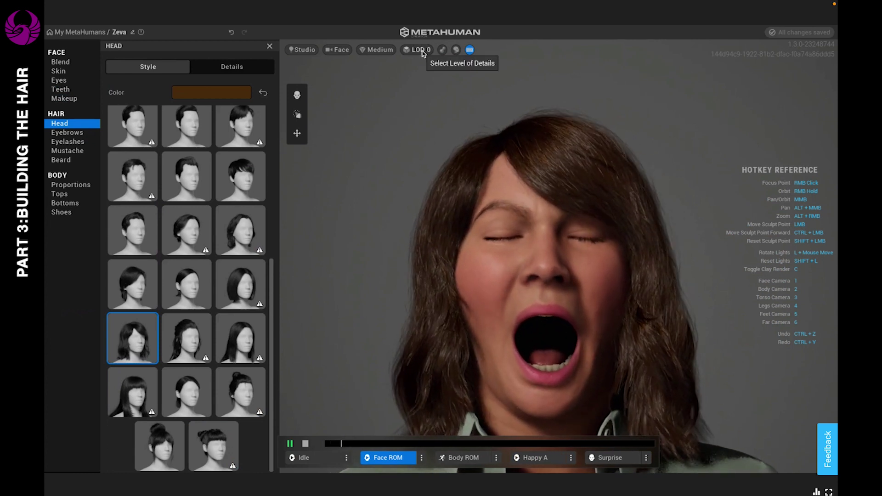
Set the viewport level of detail to LOD 1.
left_click(418, 50)
left_click(422, 96)
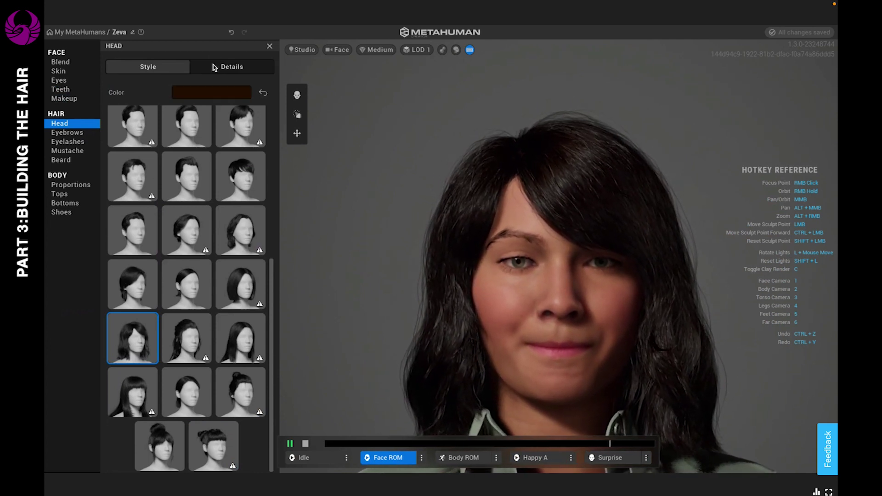
left_click(214, 67)
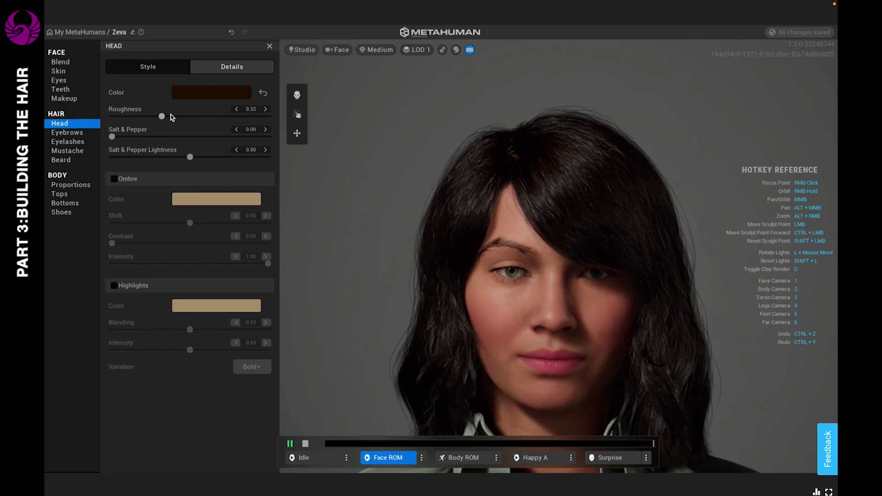
Set hair Roughness to 0.43 after testing 0.00 and 0.76.
left_click(113, 116)
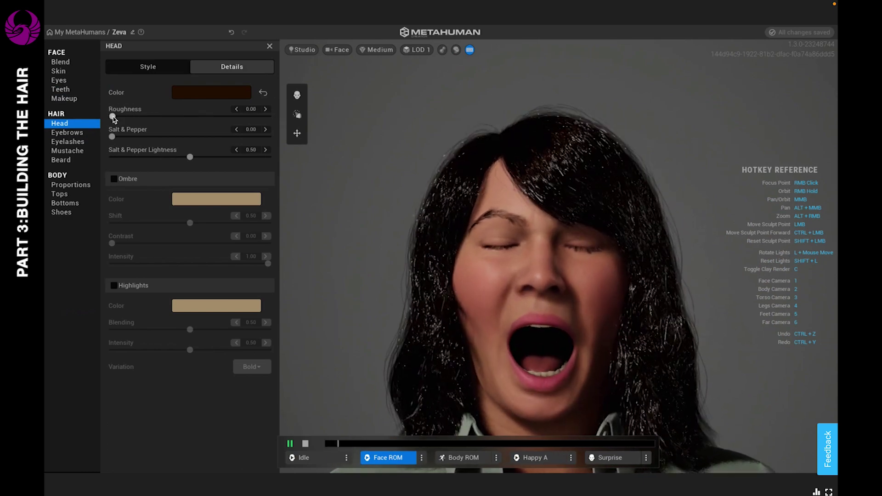
left_click(231, 116)
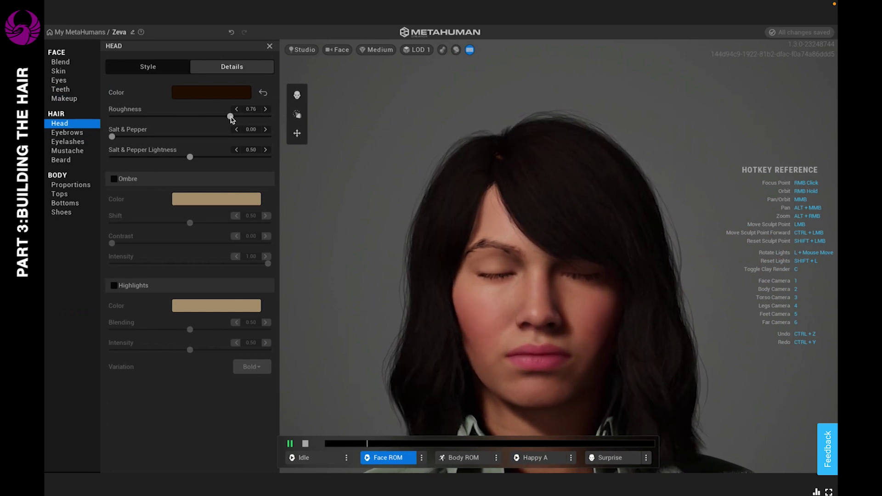
left_click_drag(205, 120, 179, 117)
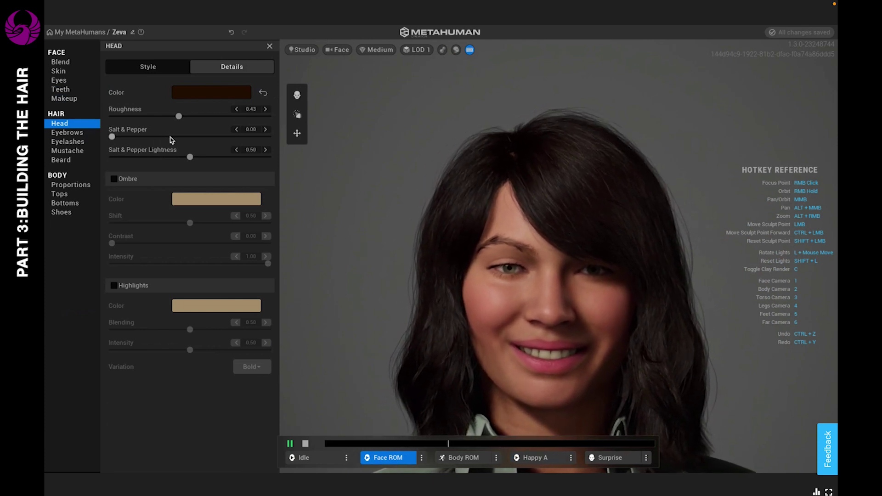
Test Salt & Pepper grey strands, undo back to none, and enable Ombre.
left_click_drag(170, 139, 220, 140)
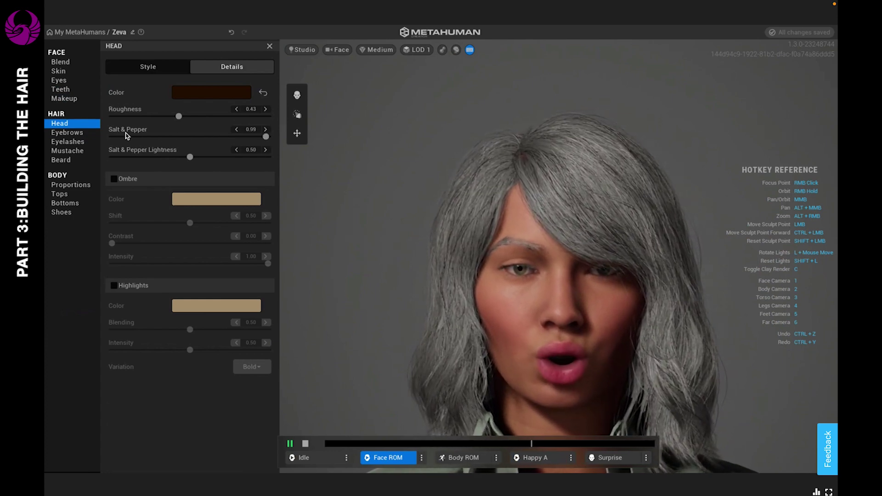
left_click(111, 137)
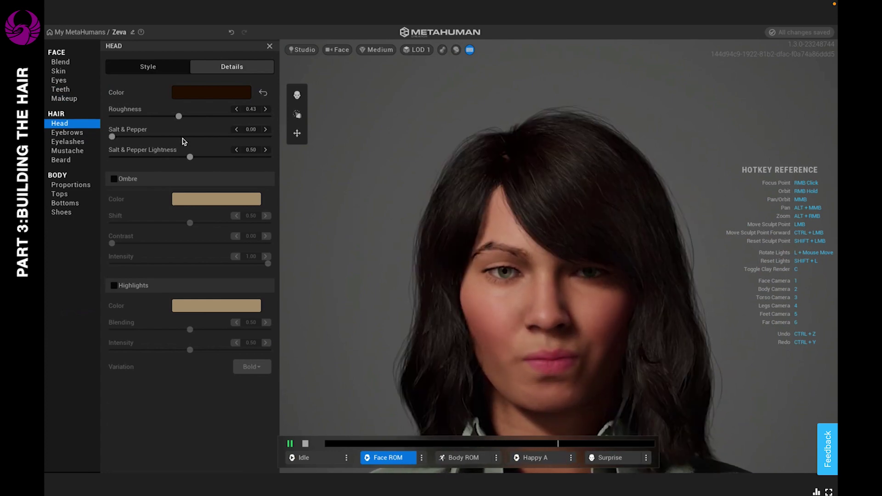
left_click(268, 137)
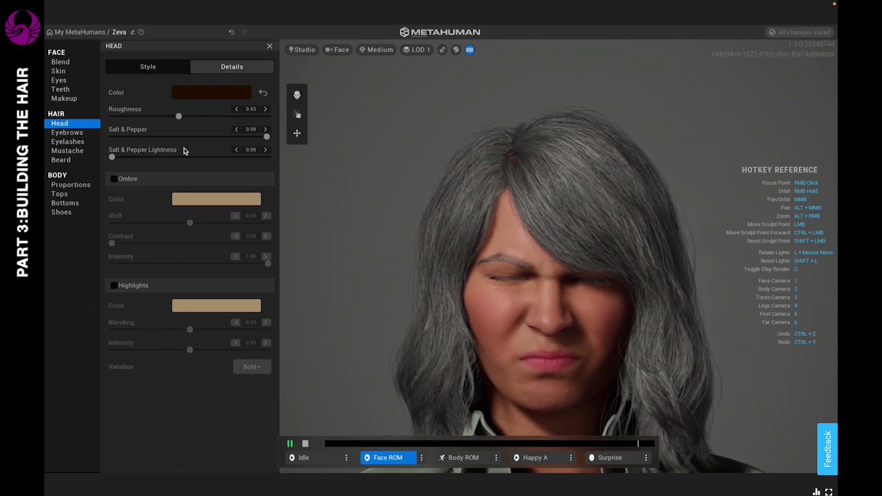
key("ctrl+z")
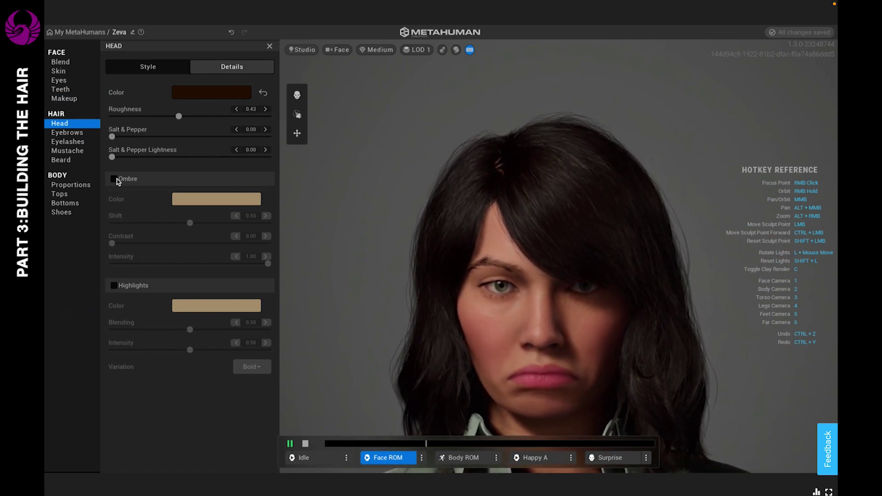
left_click(114, 179)
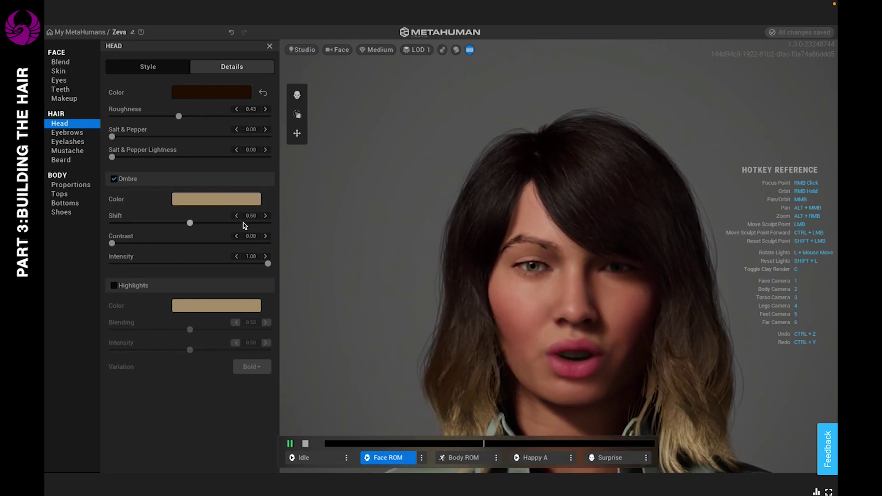
Tune the ombre Shift, Contrast and Intensity sliders, raising Intensity to about 0.85.
left_click(249, 224)
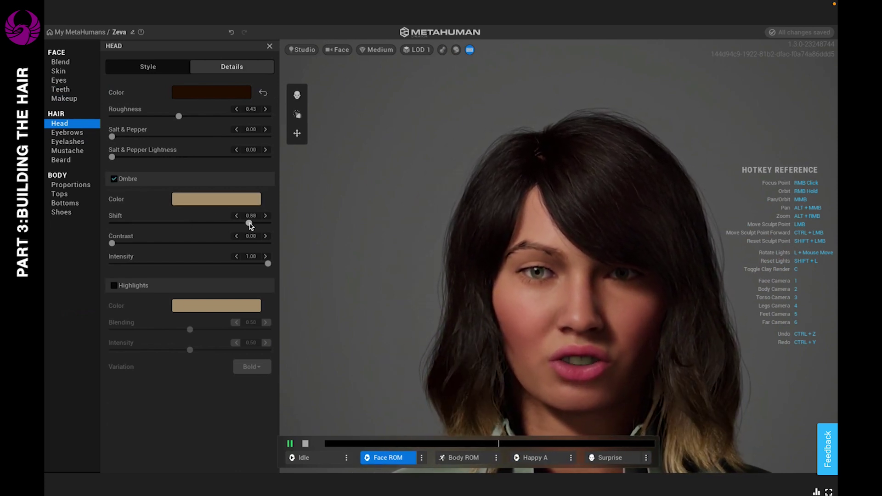
left_click(118, 223)
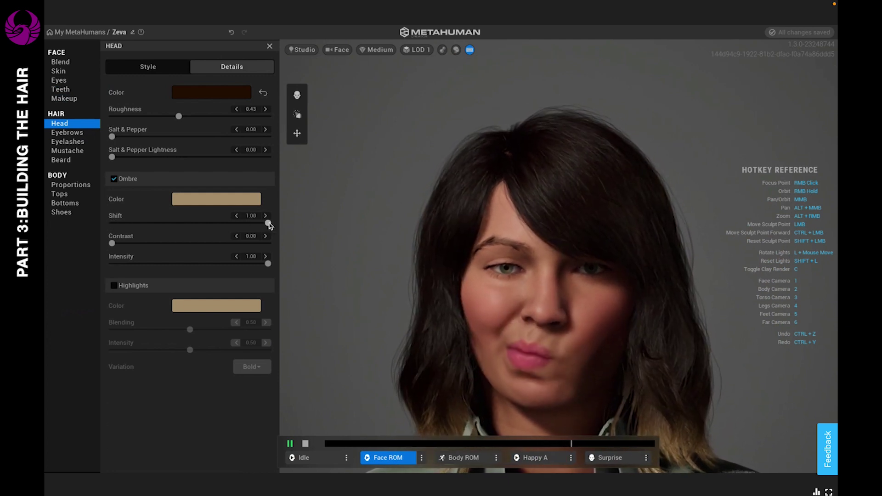
left_click(184, 224)
left_click(154, 224)
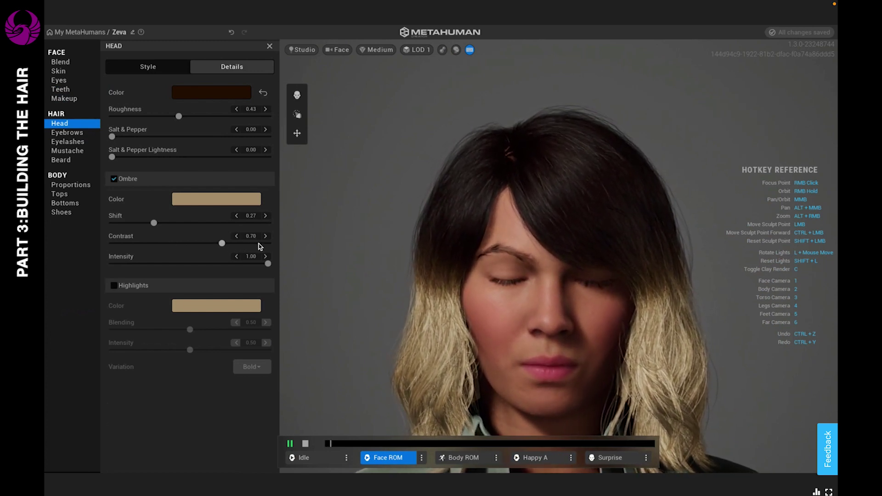
left_click(259, 245)
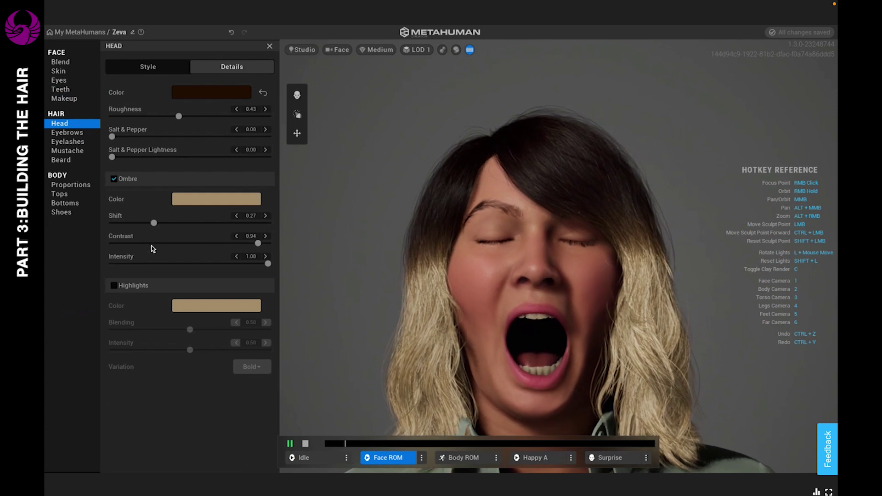
left_click(123, 243)
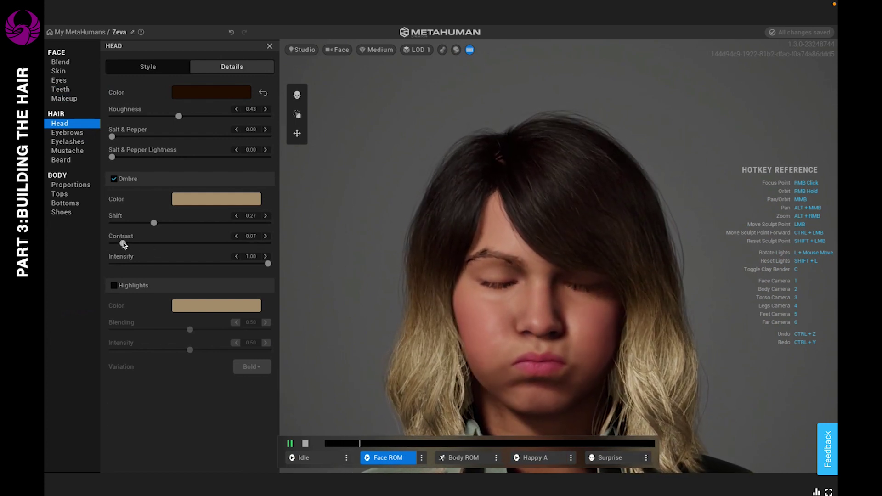
left_click_drag(122, 244, 116, 245)
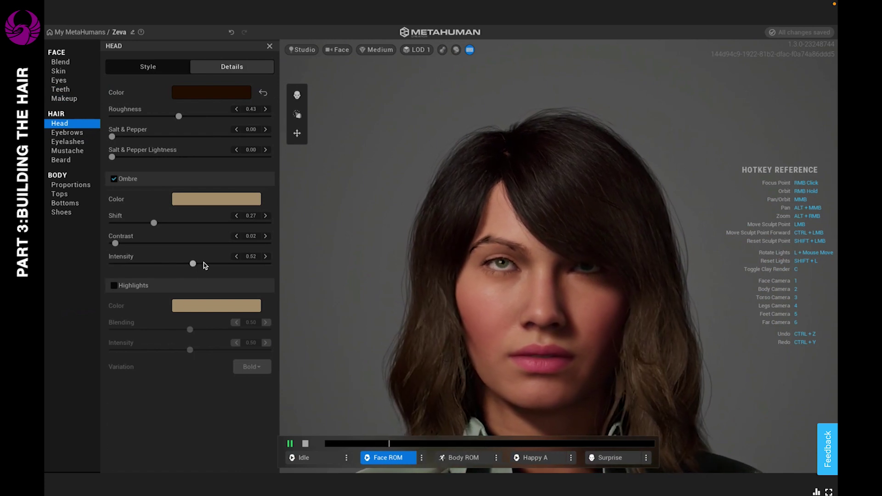
left_click(210, 263)
left_click_drag(231, 268, 248, 268)
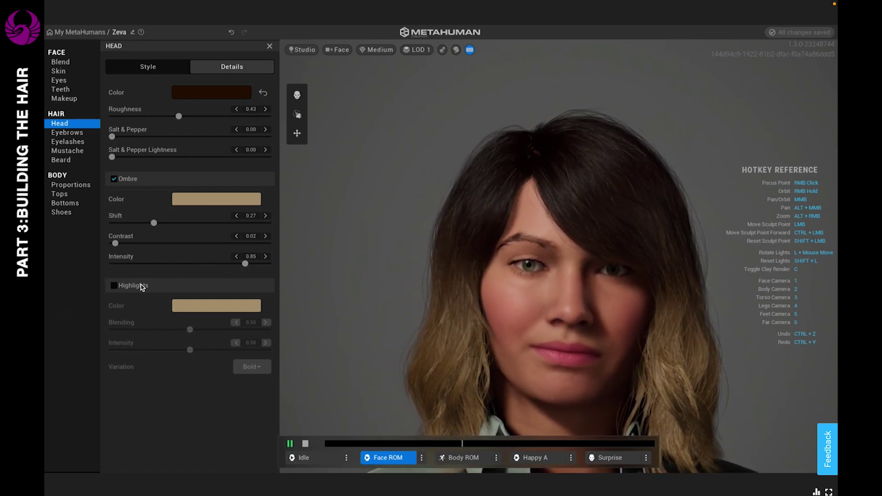
Dye the ombre orange-brown (hue 73.29) and set ombre Contrast to 0.51.
left_click(194, 204)
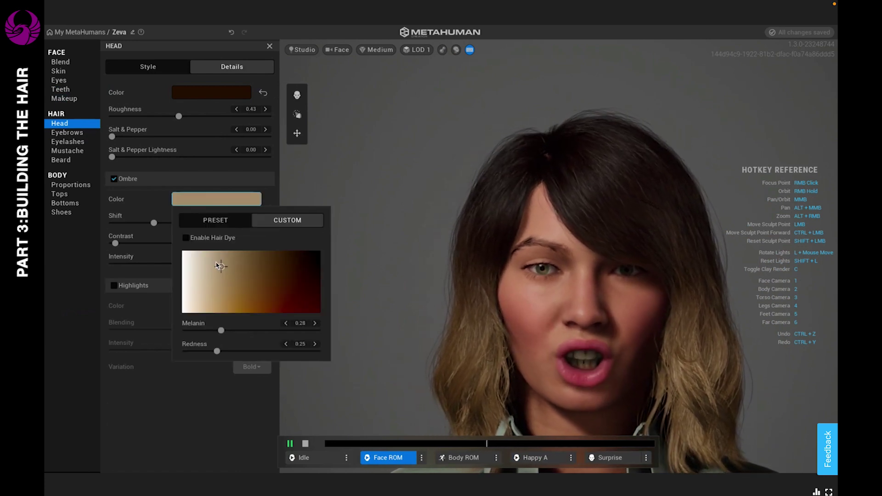
left_click(187, 238)
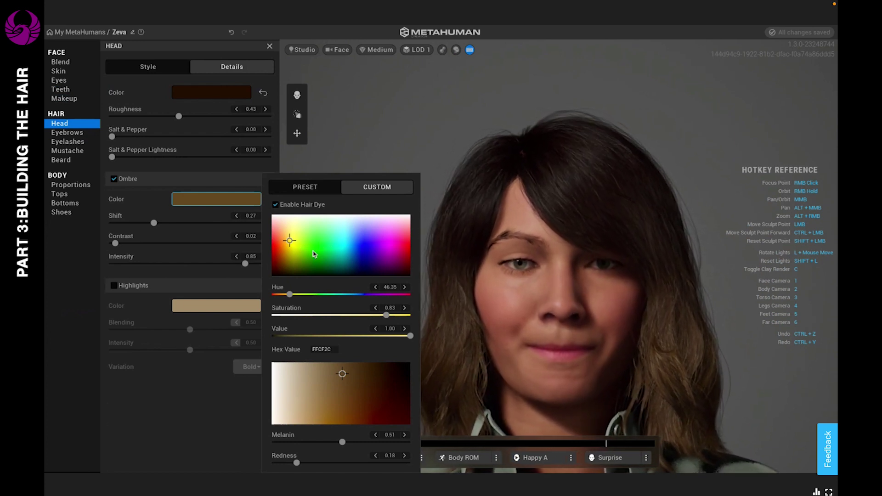
left_click_drag(313, 254, 335, 251)
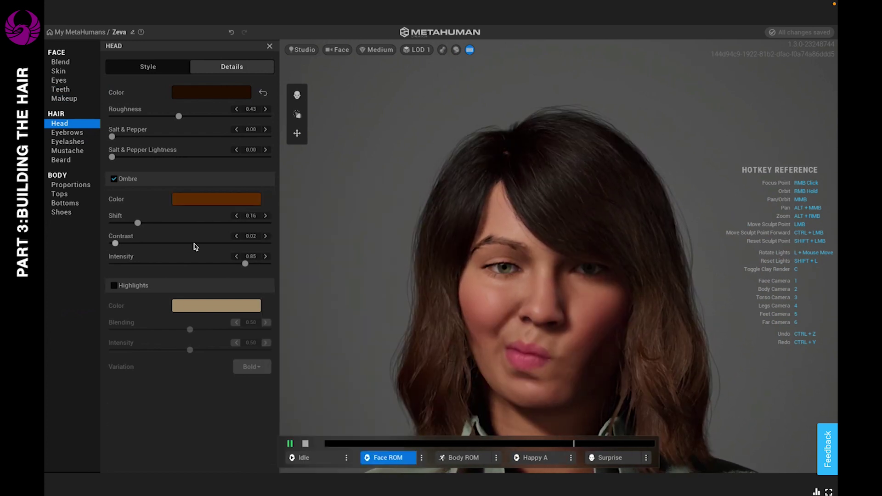
left_click_drag(115, 243, 194, 244)
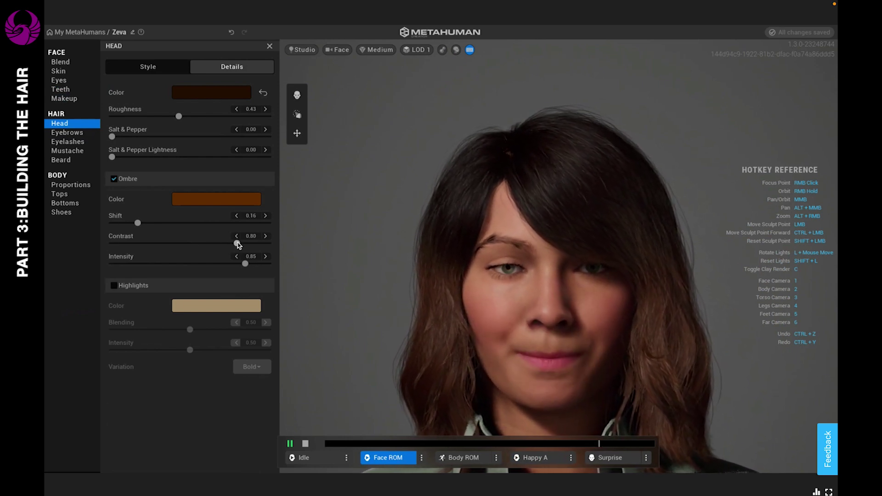
left_click_drag(237, 245, 190, 243)
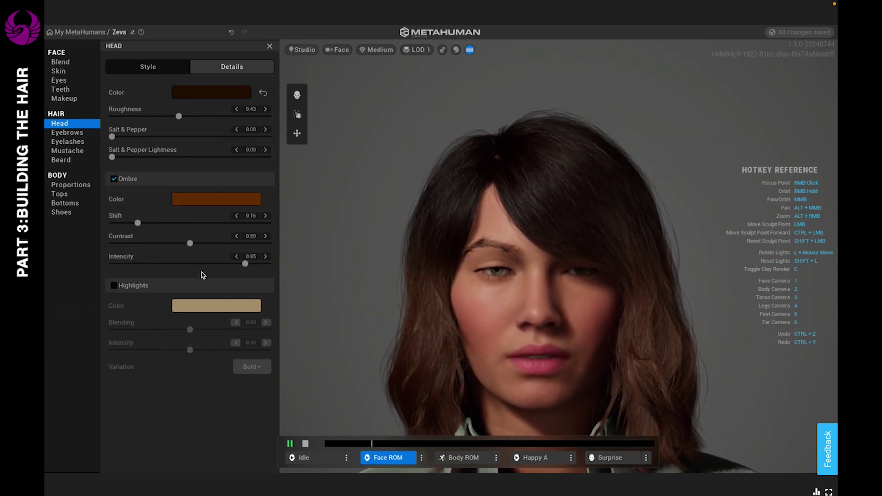
left_click_drag(188, 244, 180, 243)
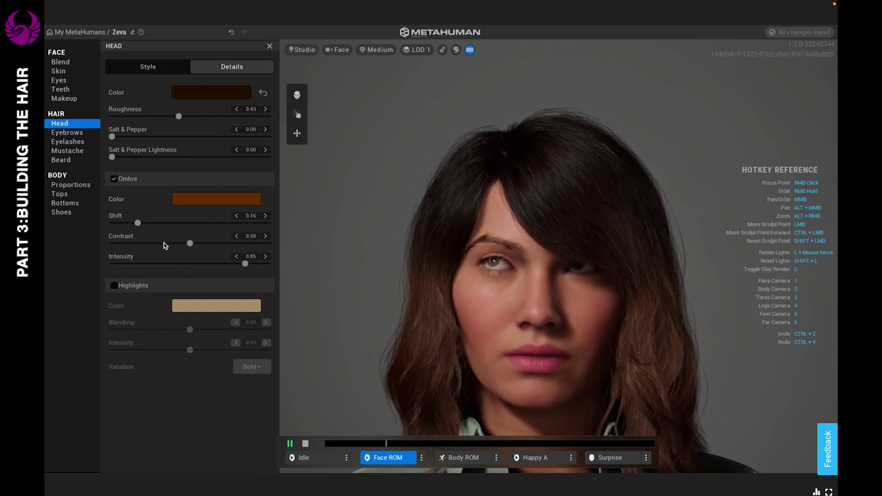
key("ctrl+z")
Enable golden-brown Highlights and compare the Blended and Traditional variations.
left_click(113, 288)
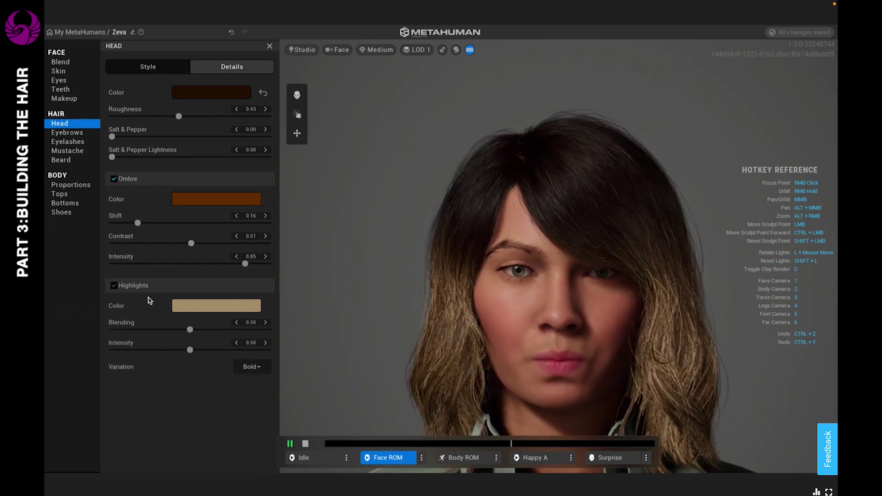
left_click(183, 307)
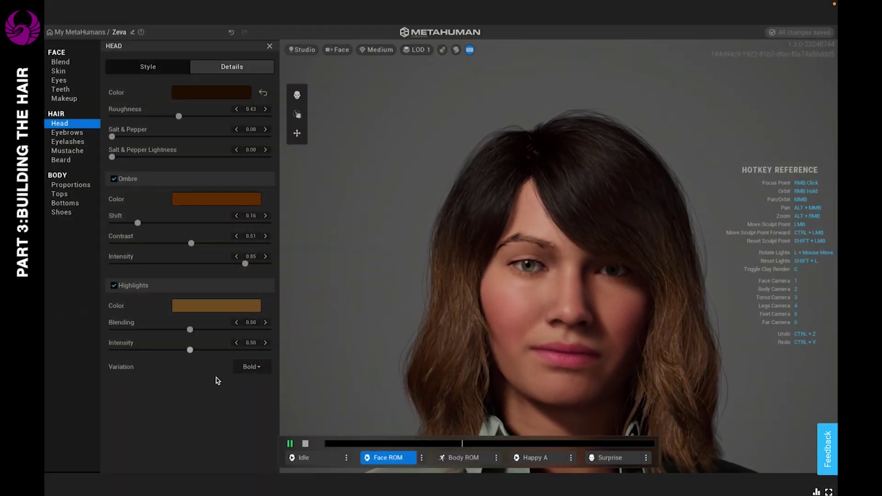
left_click(254, 370)
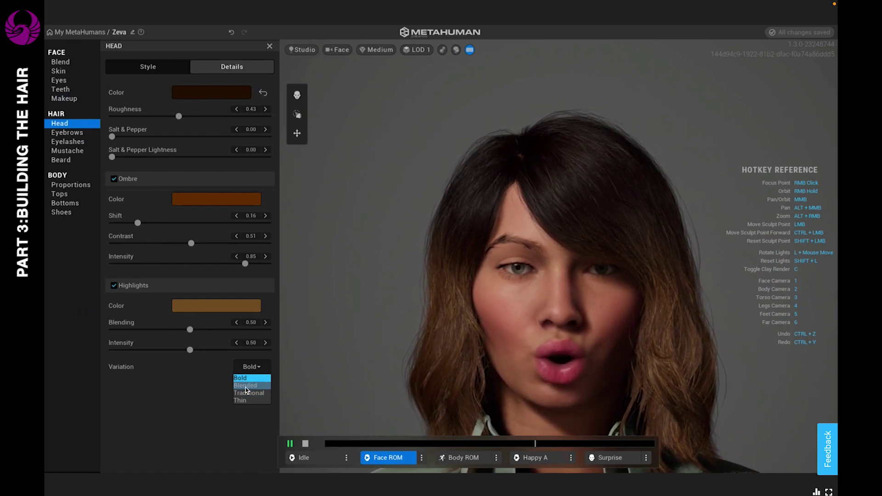
left_click(246, 387)
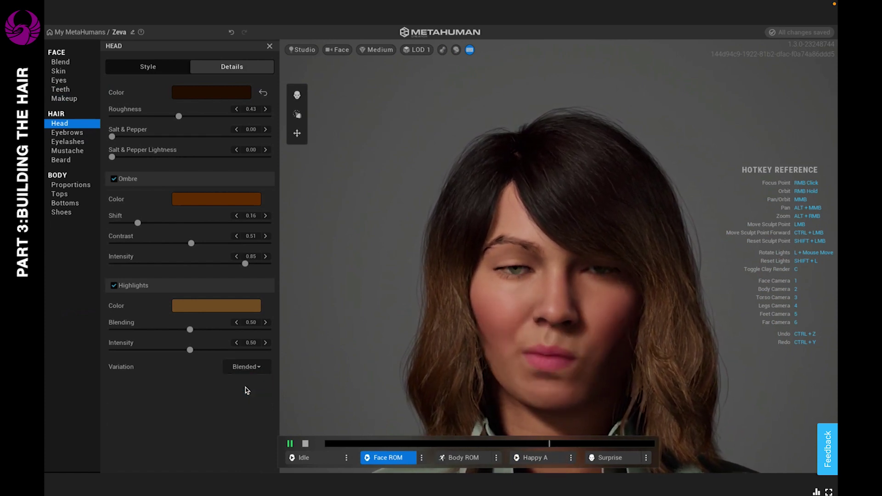
left_click(245, 368)
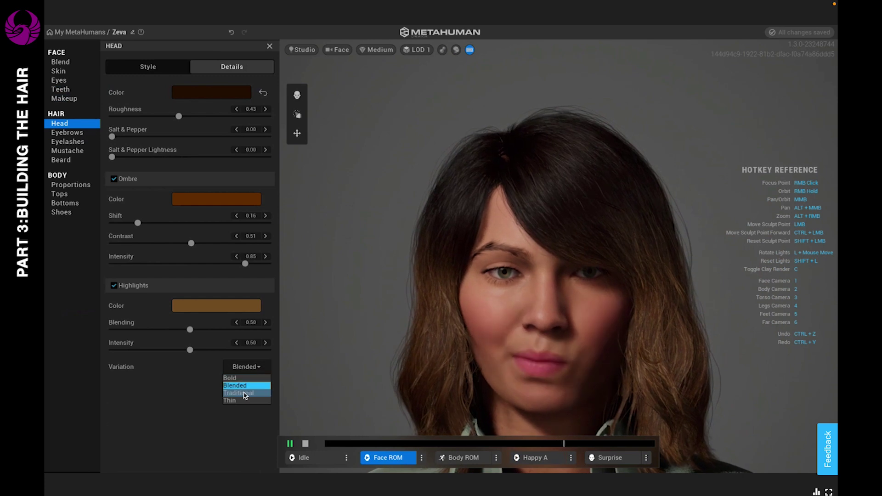
left_click(245, 394)
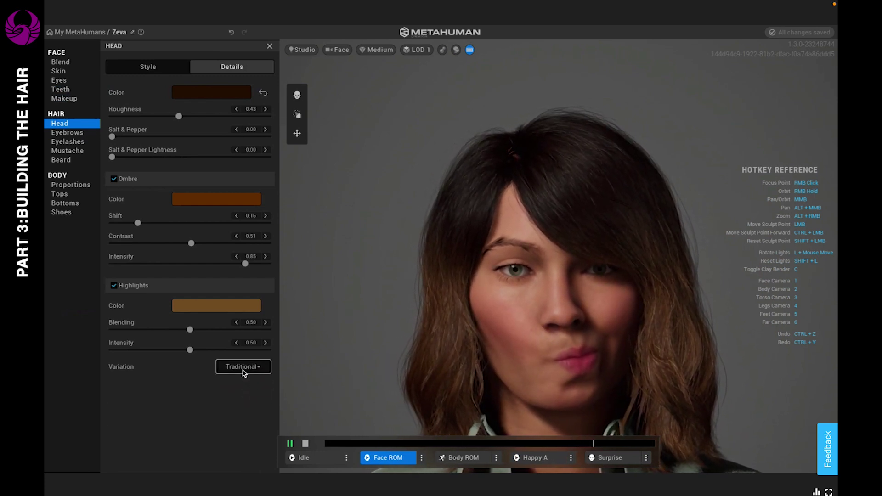
Try the Thin highlight variation, then settle back on Traditional.
left_click(244, 373)
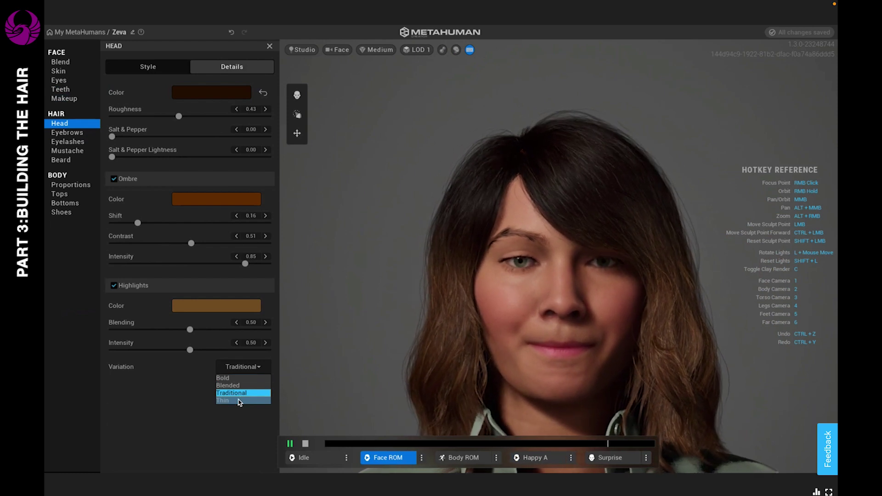
left_click(239, 402)
left_click(250, 371)
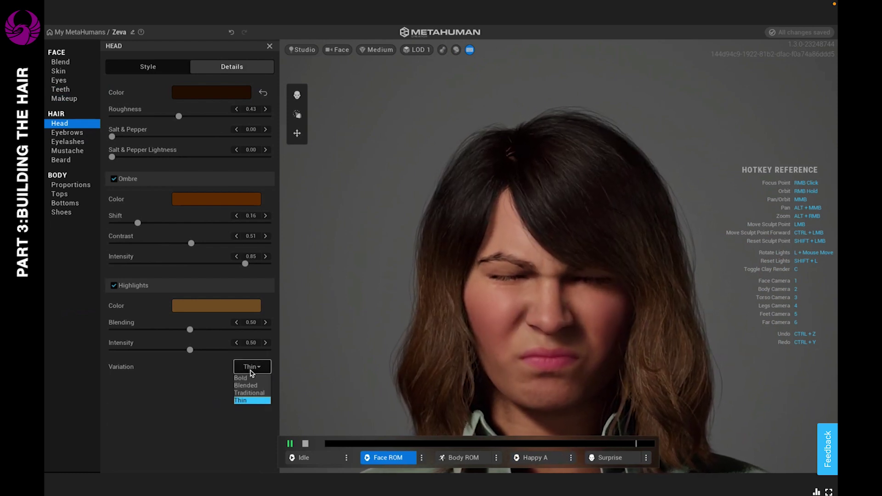
left_click(249, 393)
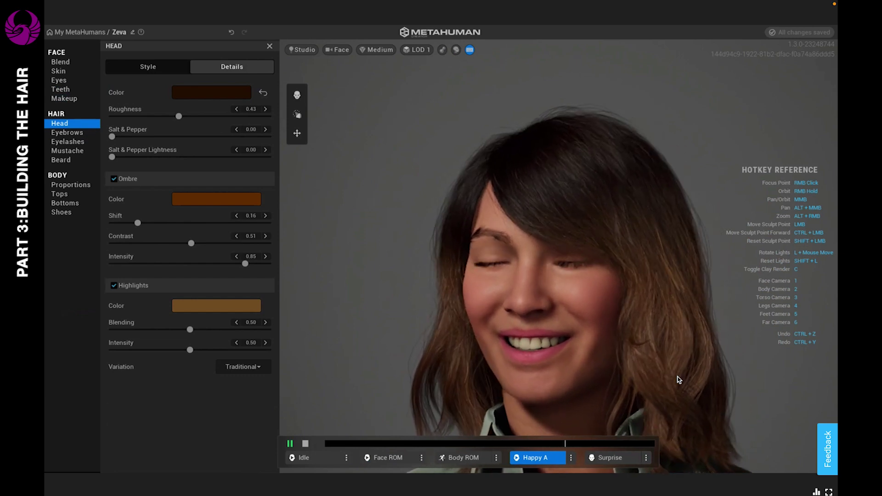
left_click(154, 69)
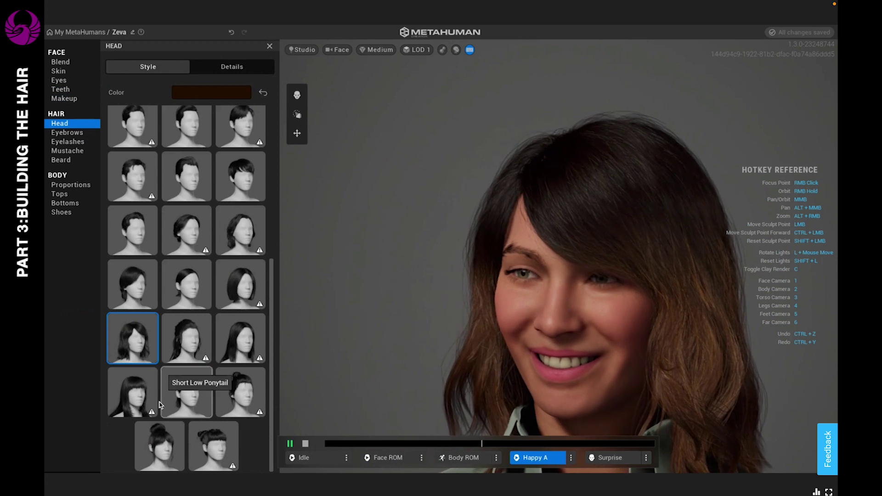
Preview Long Straight Bangs, updos, ponytail and long styles, then reselect Medium Bob Curly.
left_click(140, 390)
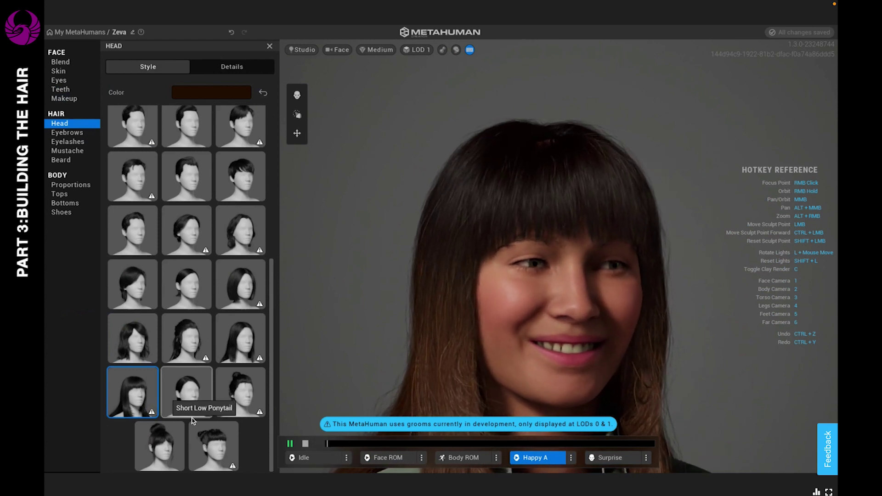
left_click(214, 437)
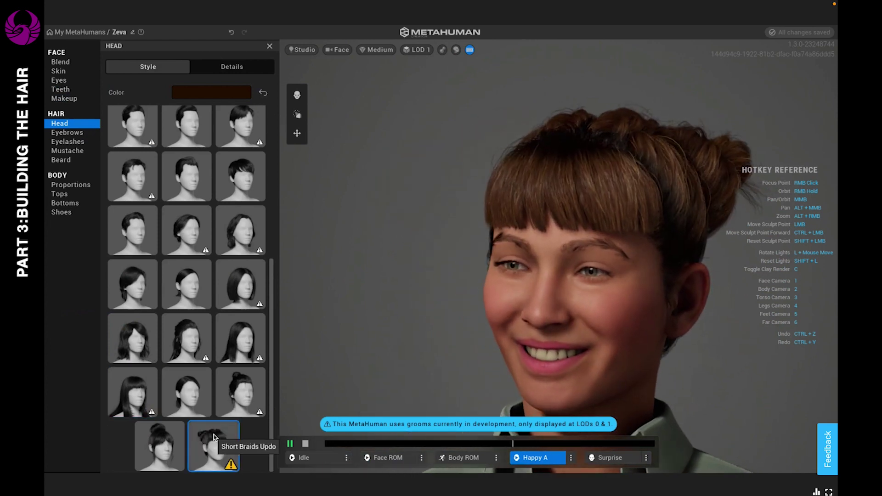
left_click(235, 388)
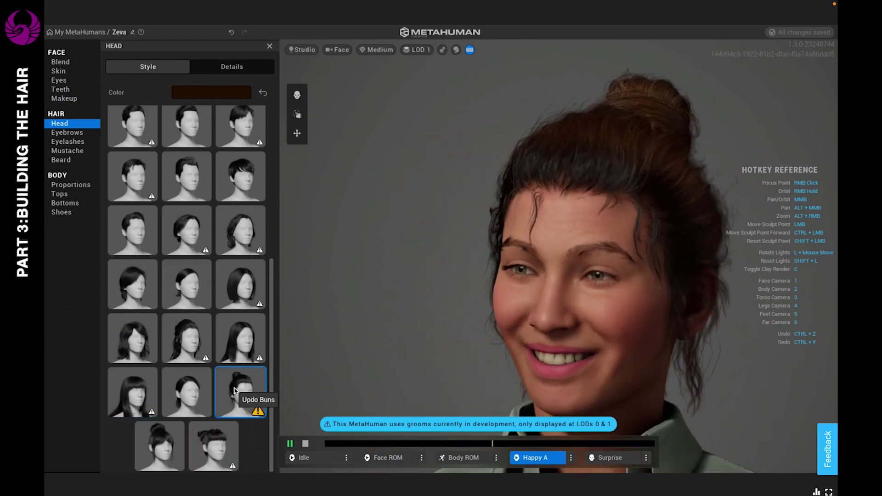
left_click(195, 387)
left_click(236, 346)
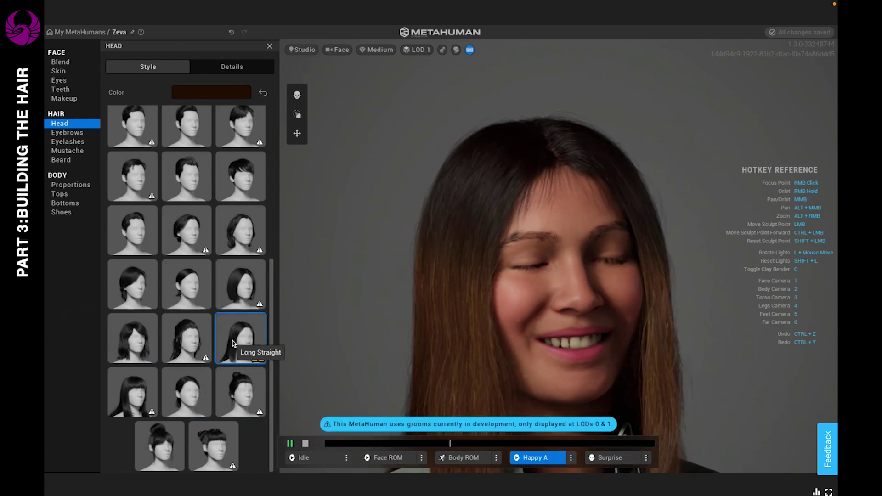
left_click(187, 338)
left_click(147, 346)
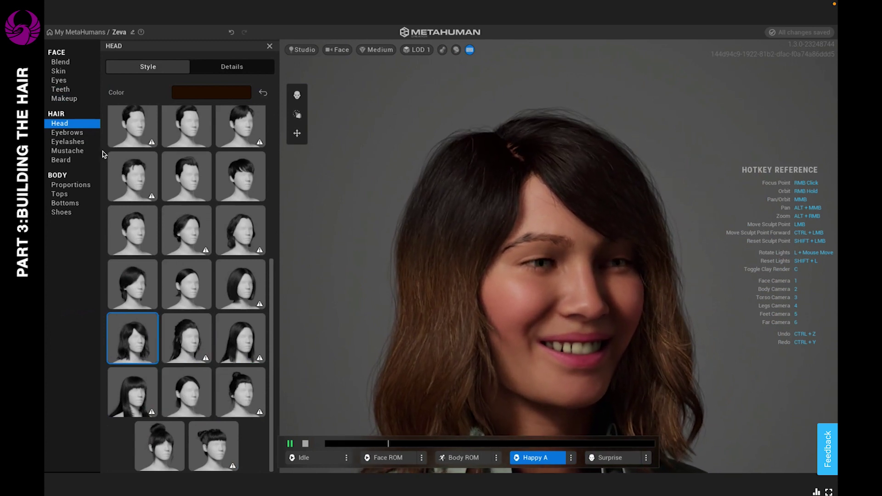
left_click(68, 133)
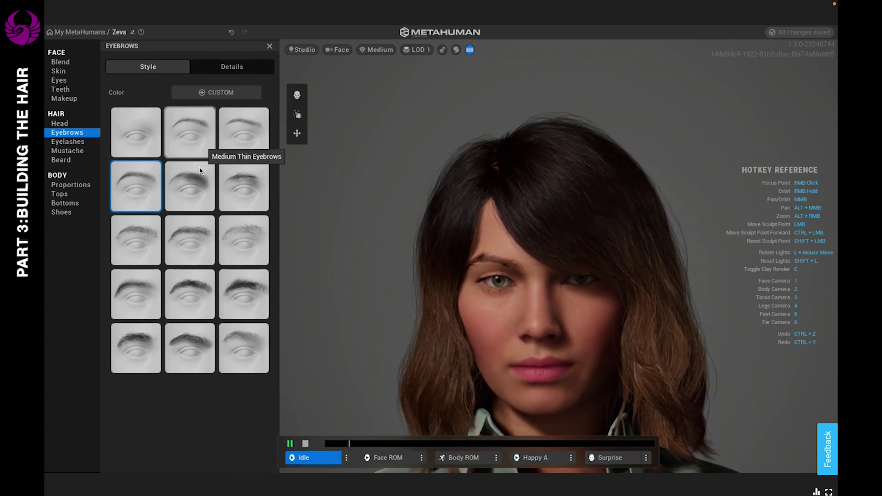
Compare Medium Thin, Medium Thick and other eyebrows, ending on Medium Natural Eyebrows.
left_click(190, 135)
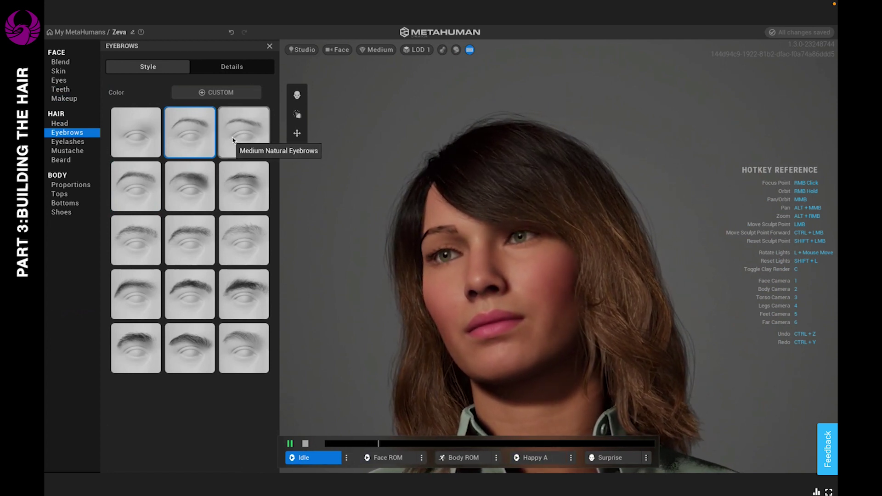
left_click(234, 140)
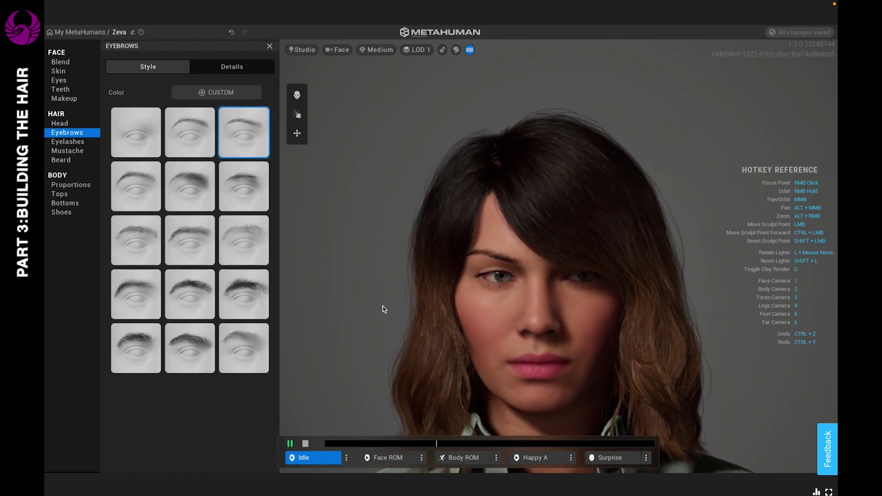
left_click(197, 129)
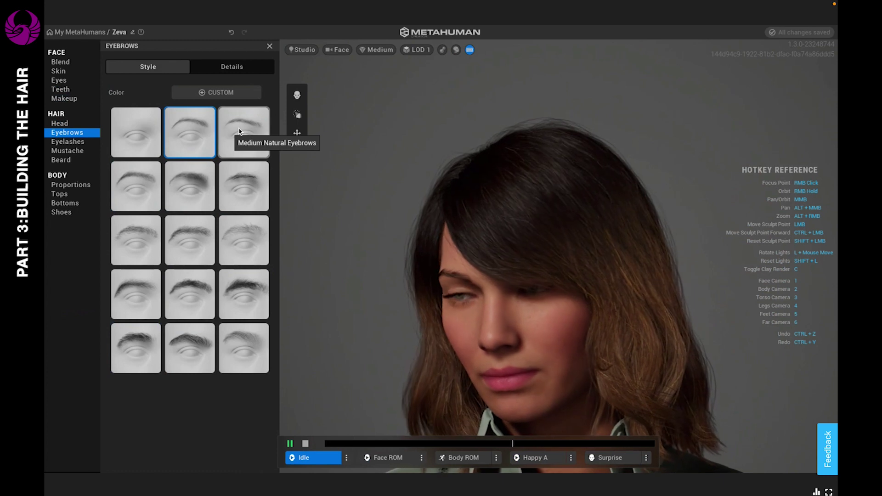
left_click(239, 132)
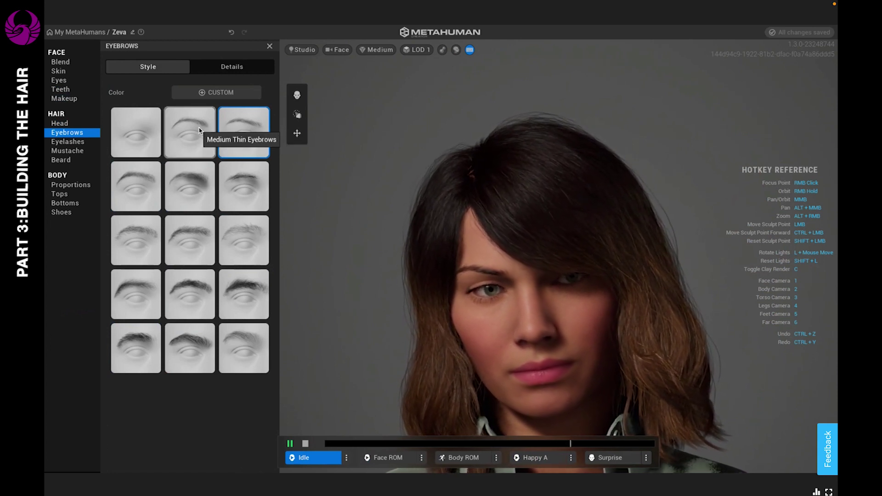
left_click(134, 185)
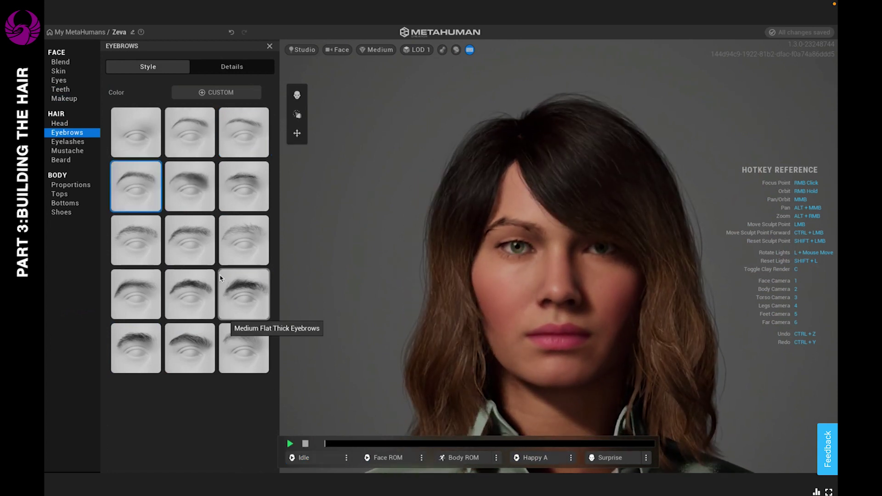
left_click(225, 125)
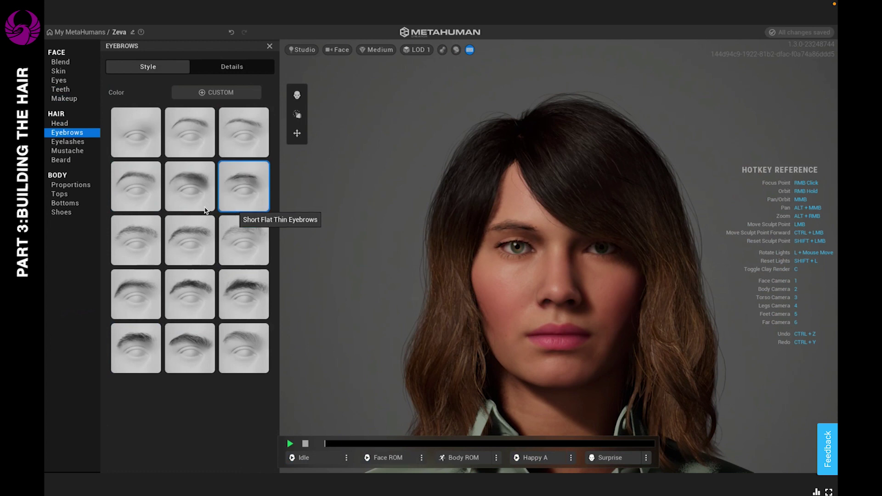
left_click(145, 190)
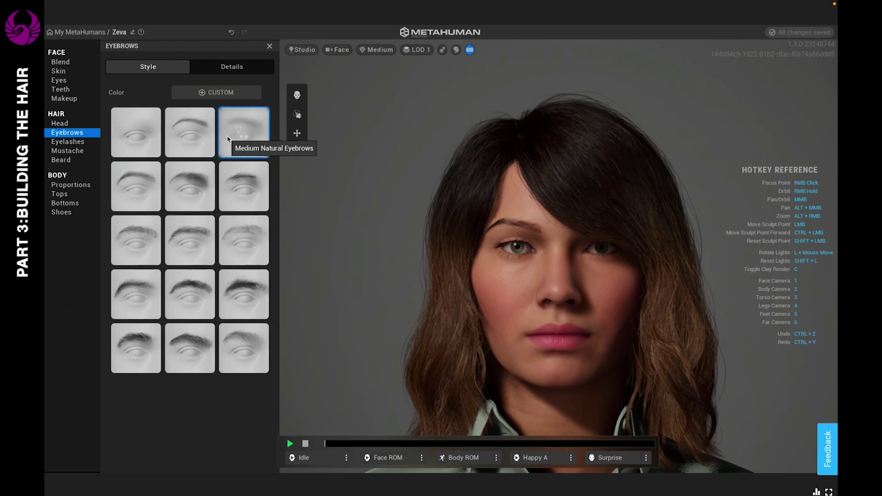
left_click(221, 140)
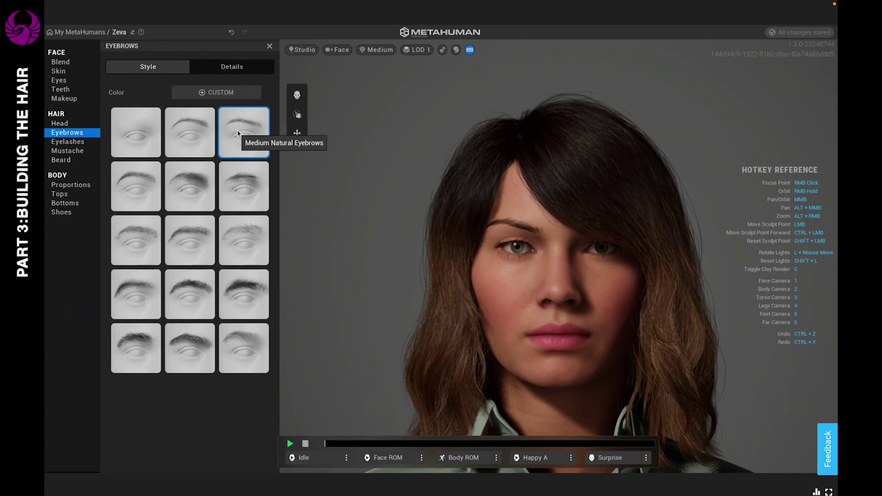
Give the eyebrows a custom warm brown colour, toggling hair dye on and back off.
left_click(225, 74)
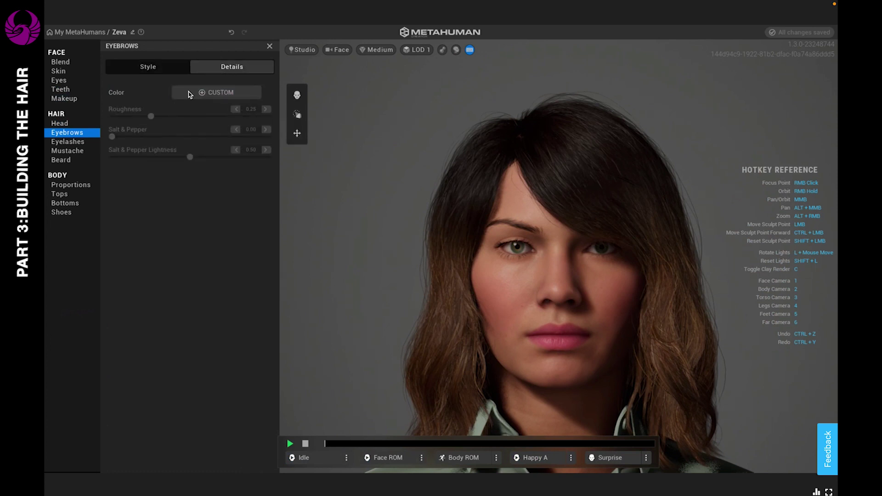
left_click(199, 95)
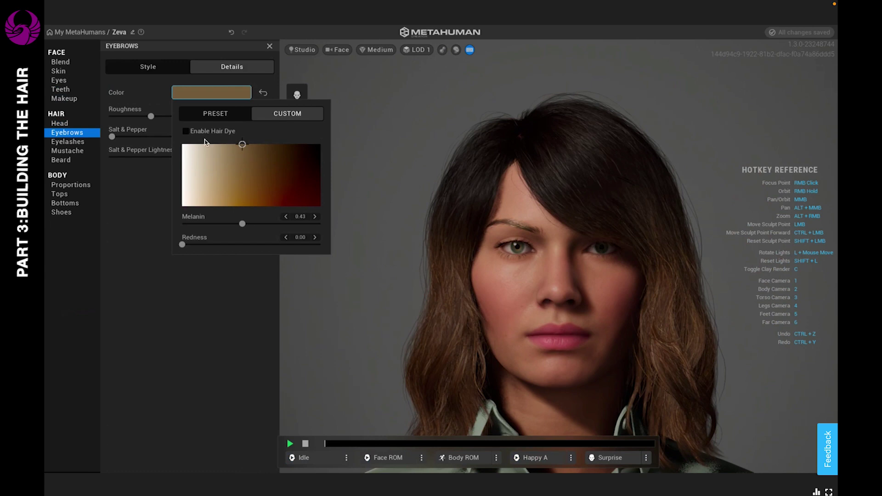
left_click(186, 131)
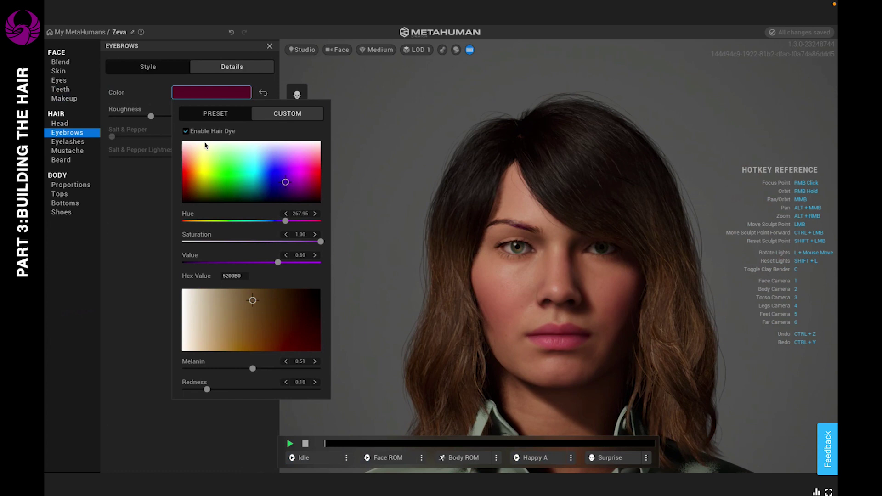
key("ctrl+z")
left_click(147, 164)
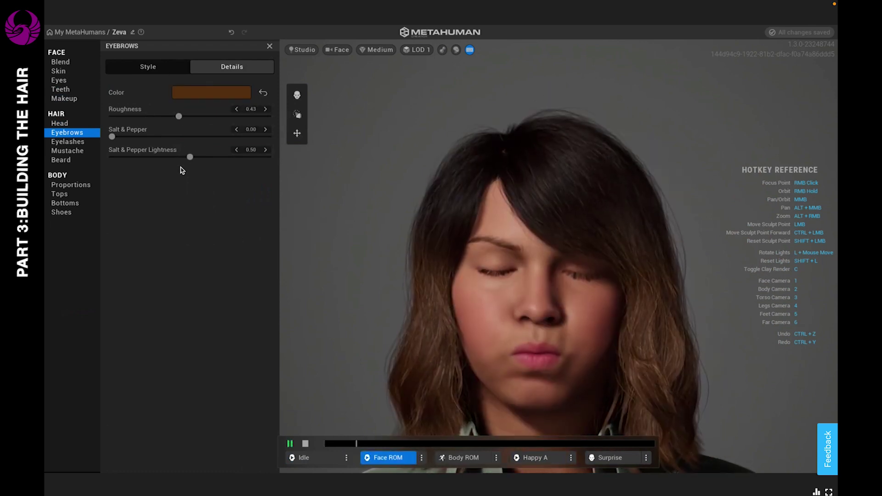
left_click(73, 142)
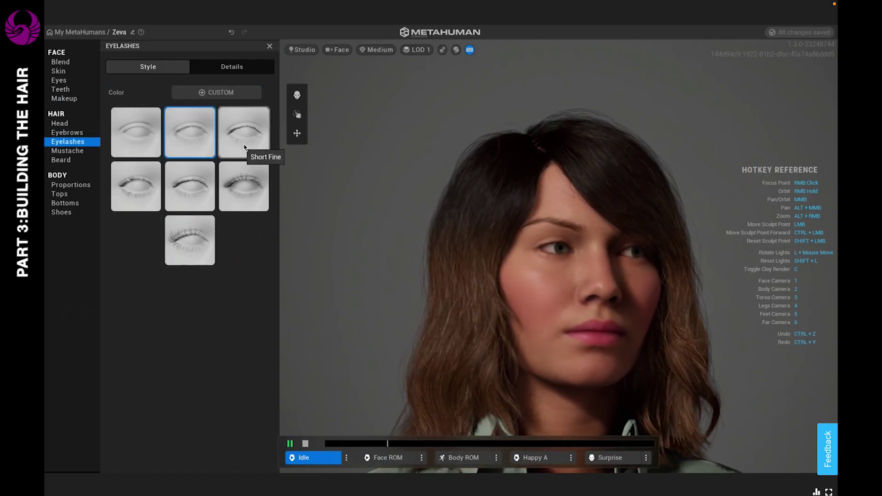
Choose the Short Fine eyelash style.
left_click(244, 146)
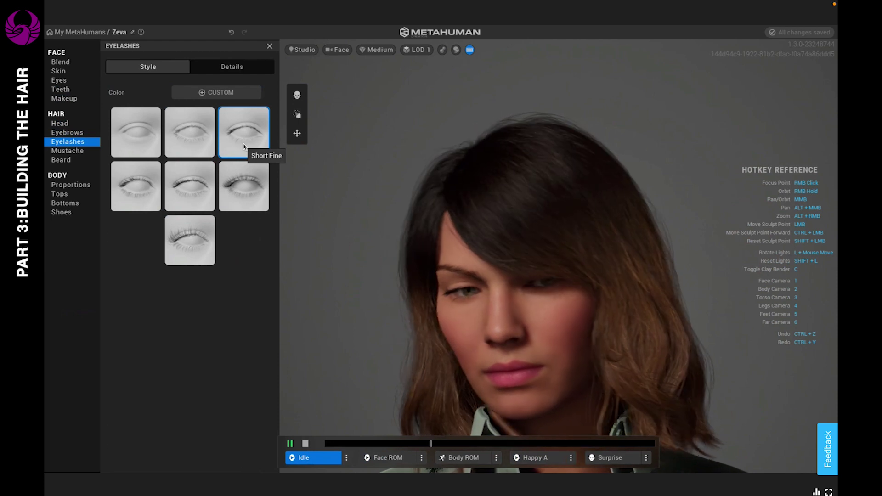
left_click(232, 67)
left_click(212, 93)
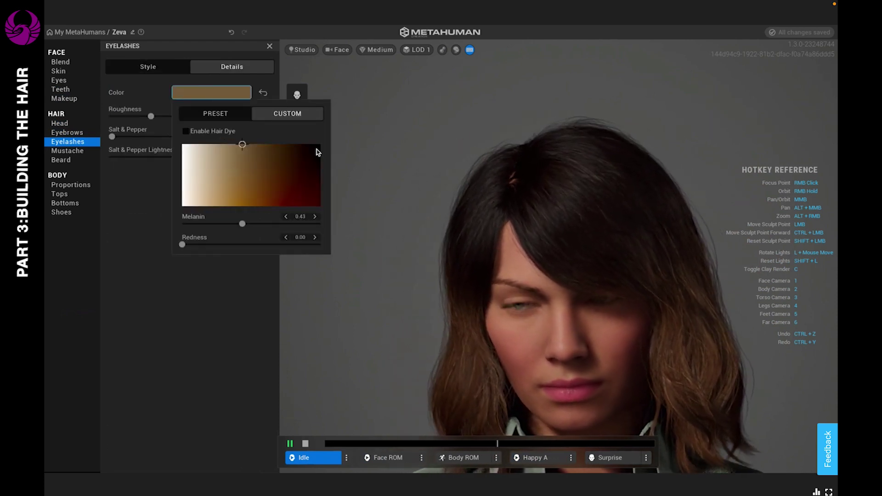
Try eyelash melanin shades from black to white, settling on dark red-brown.
left_click(316, 150)
left_click_drag(316, 149, 321, 144)
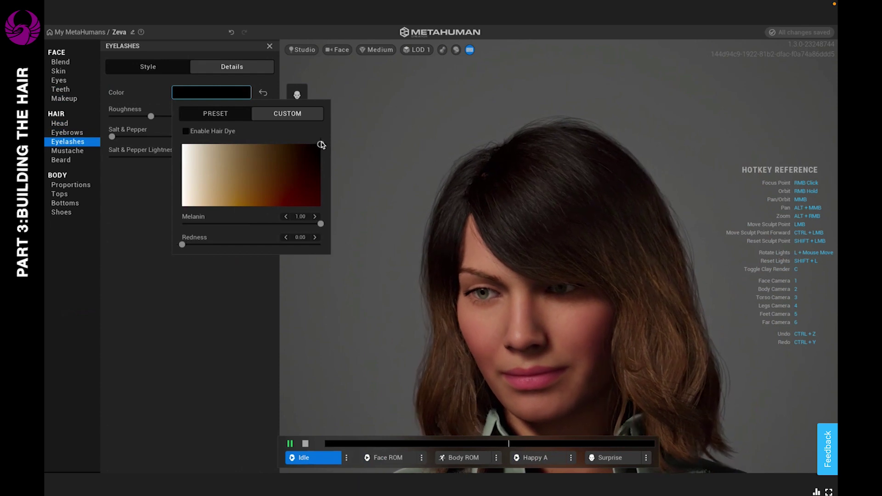
left_click(276, 188)
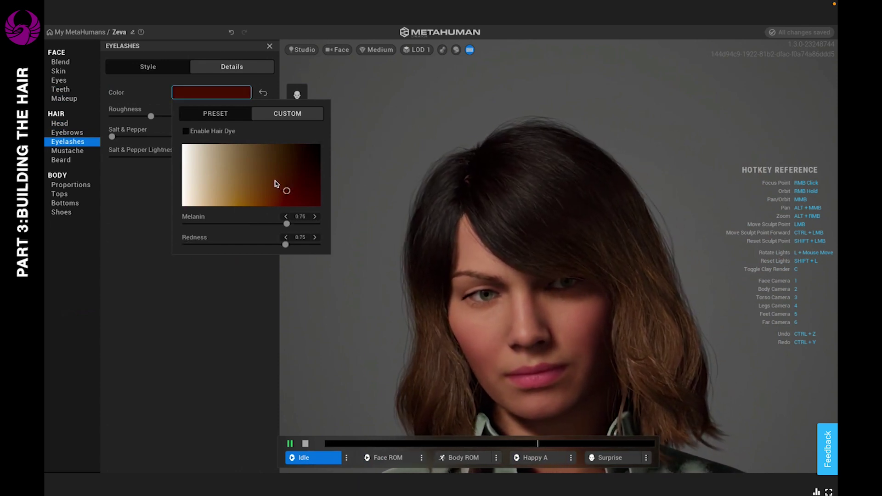
left_click(276, 182)
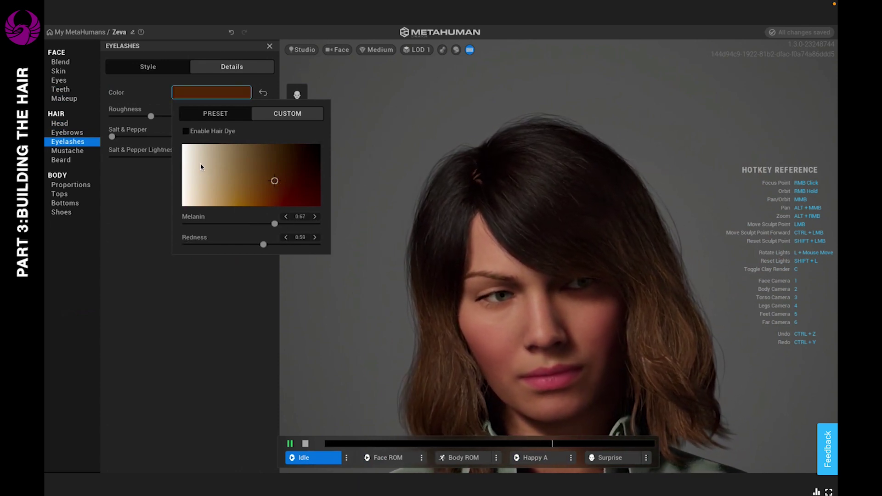
left_click(189, 150)
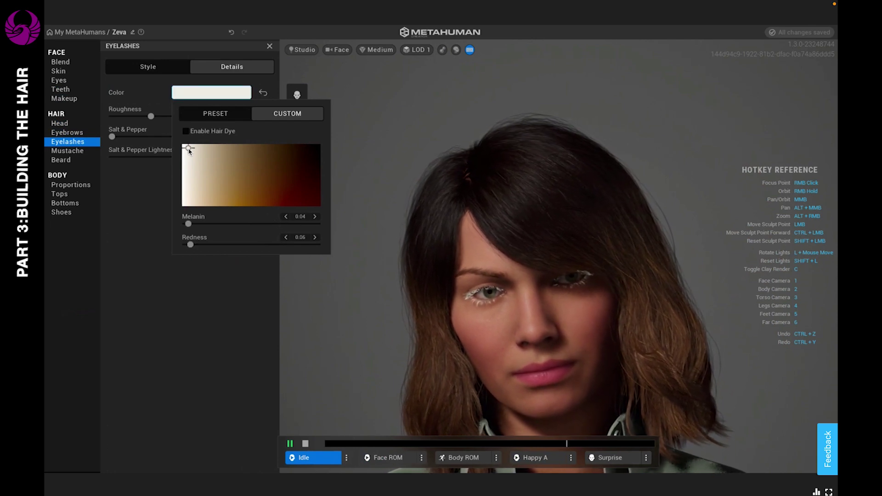
left_click(196, 180)
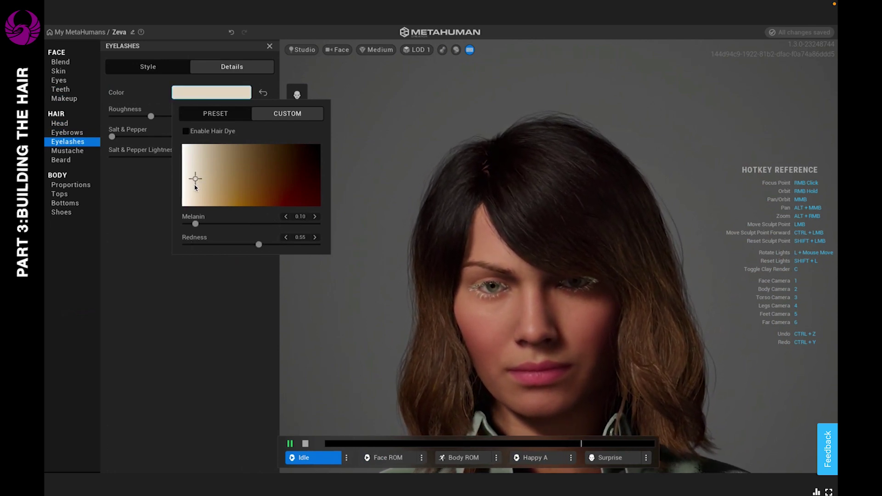
left_click(190, 190)
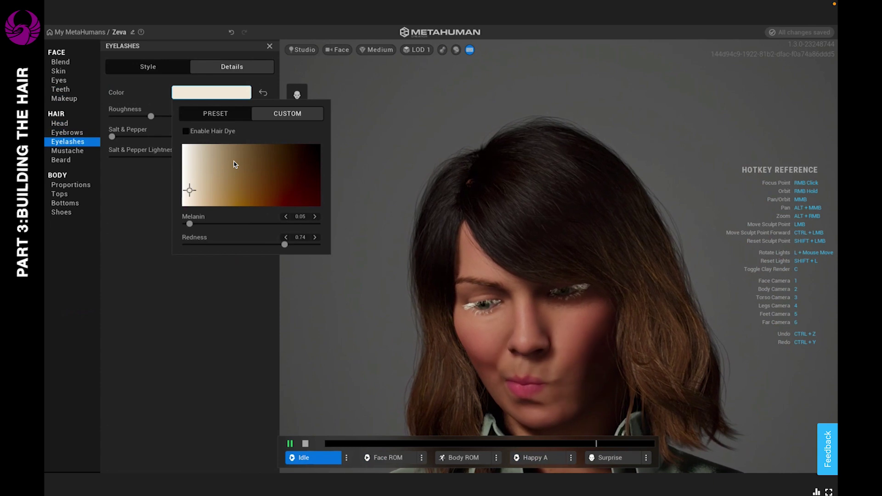
left_click(235, 164)
left_click(164, 184)
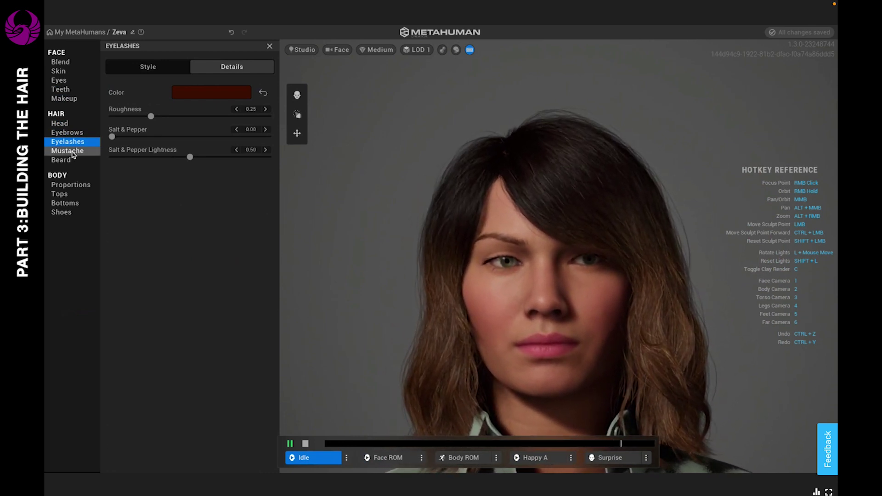
left_click(72, 153)
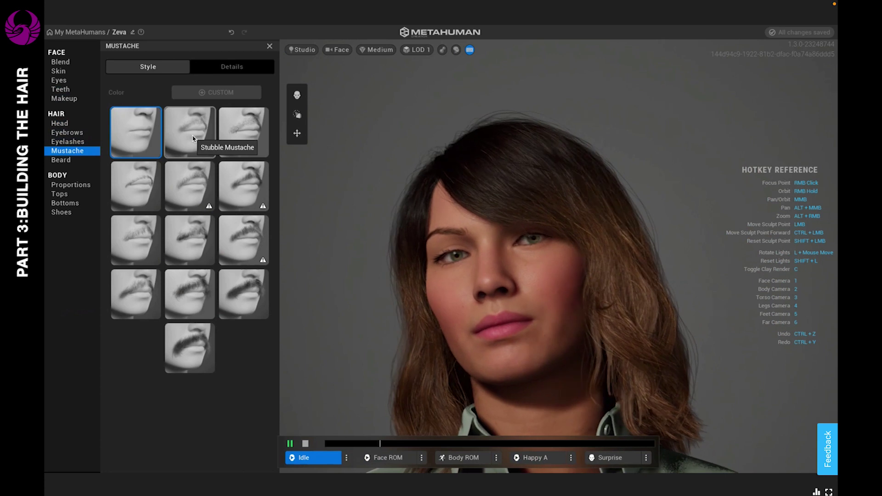
Try Stubble and Long Stubble mustaches, then settle on the thick full dark mustache.
left_click(193, 139)
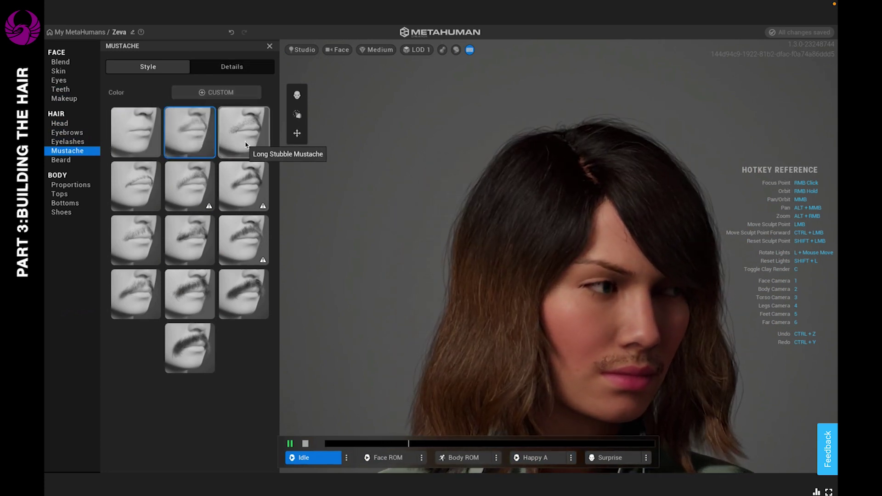
left_click(245, 142)
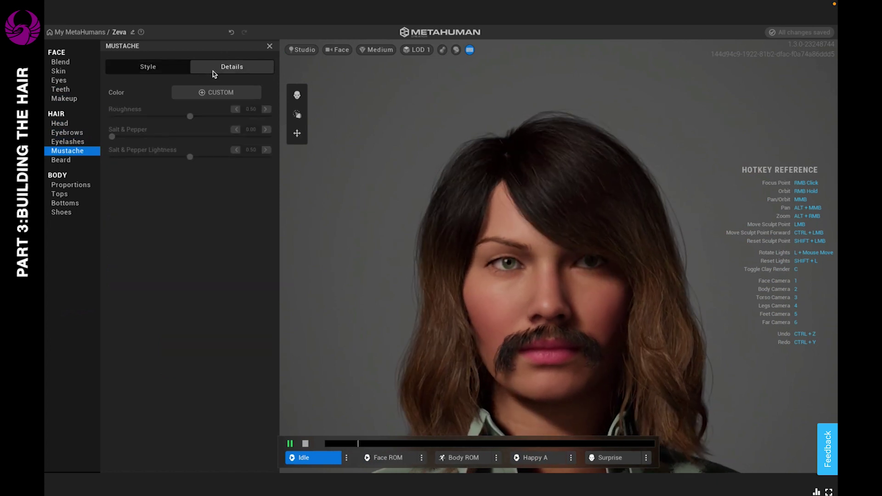
left_click(208, 94)
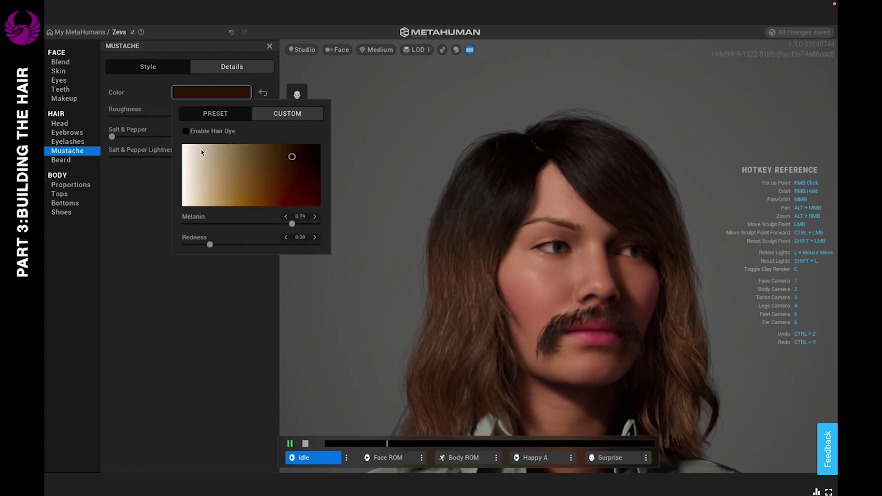
Make the mustache a light tan-brown with Roughness 0.68 and Salt & Pepper 0.26.
left_click(202, 152)
left_click(125, 118)
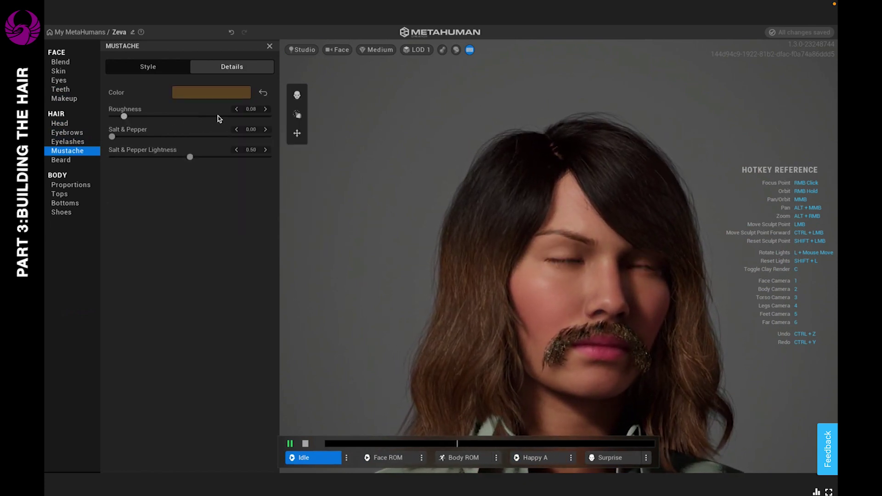
left_click(219, 117)
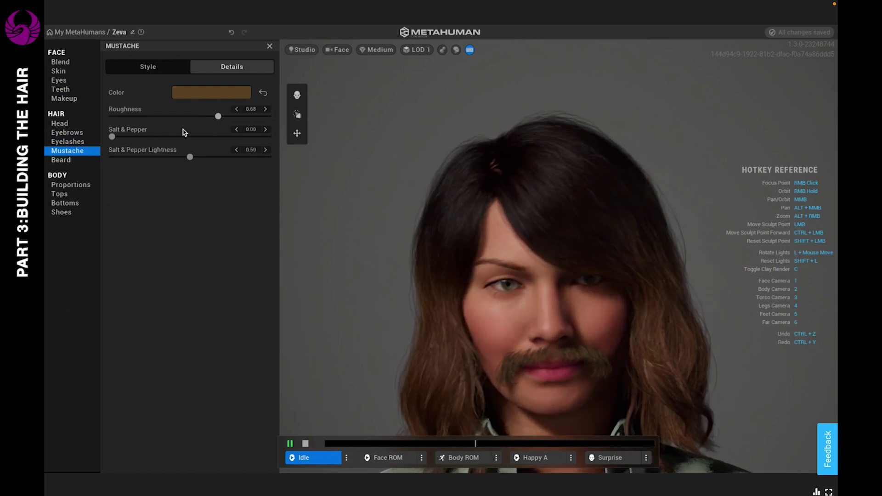
left_click(153, 137)
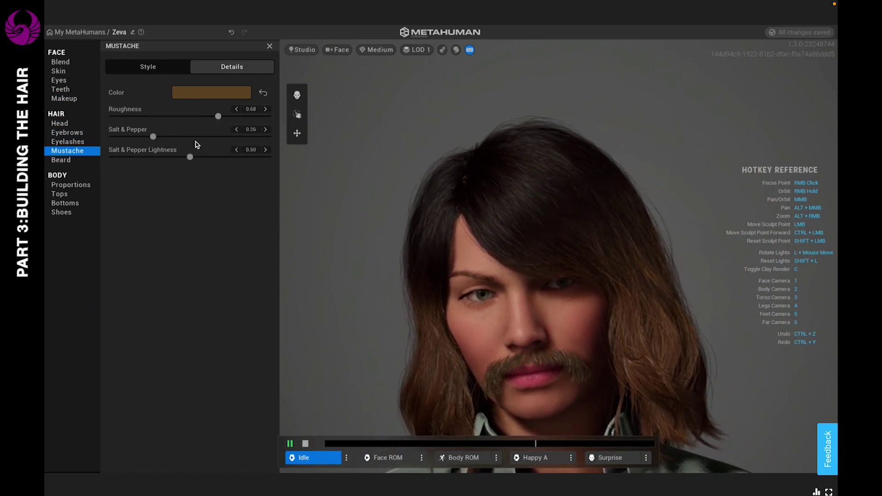
left_click(136, 72)
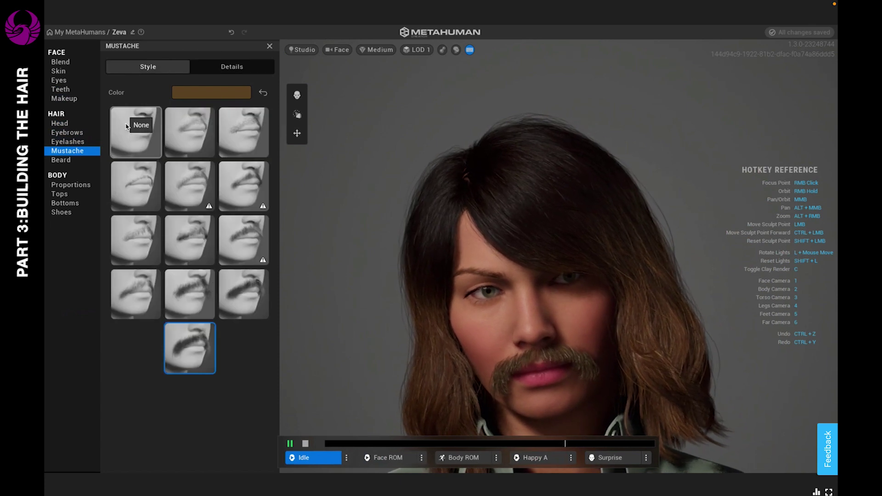
Remove the mustache and try the Stubble, Short Curly and a fuller beard style.
left_click(127, 127)
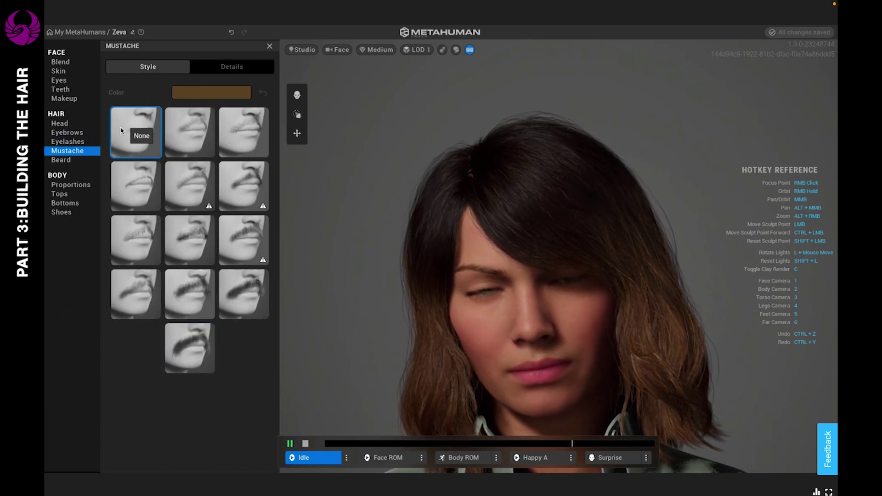
left_click(61, 160)
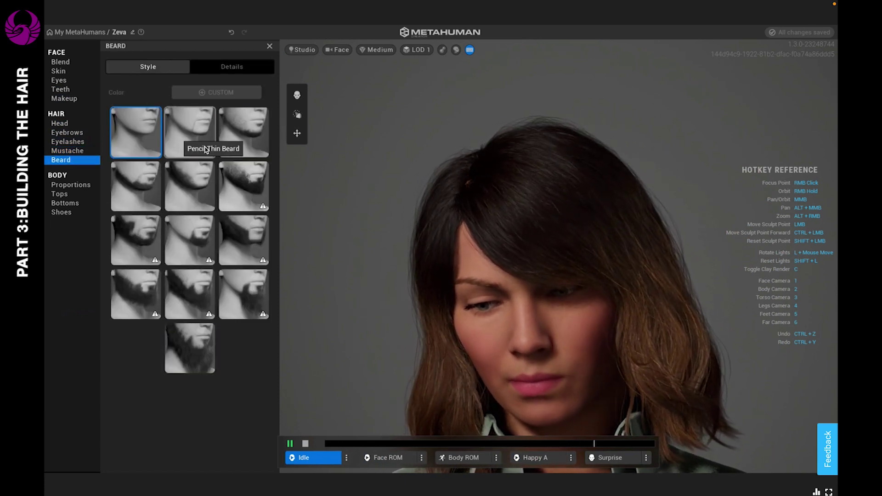
left_click(246, 147)
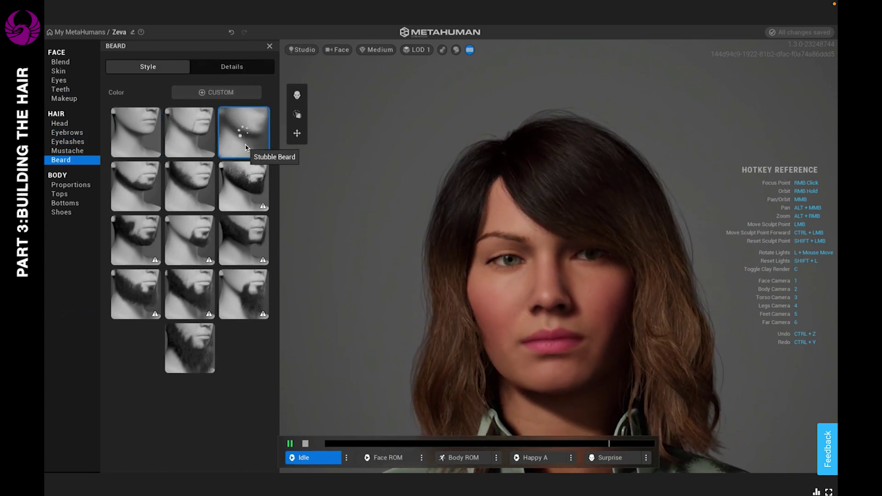
left_click(247, 179)
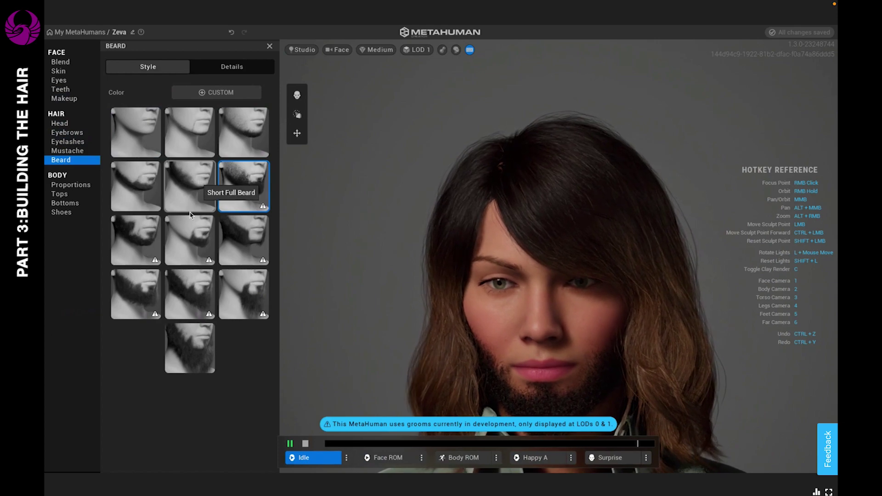
left_click(192, 240)
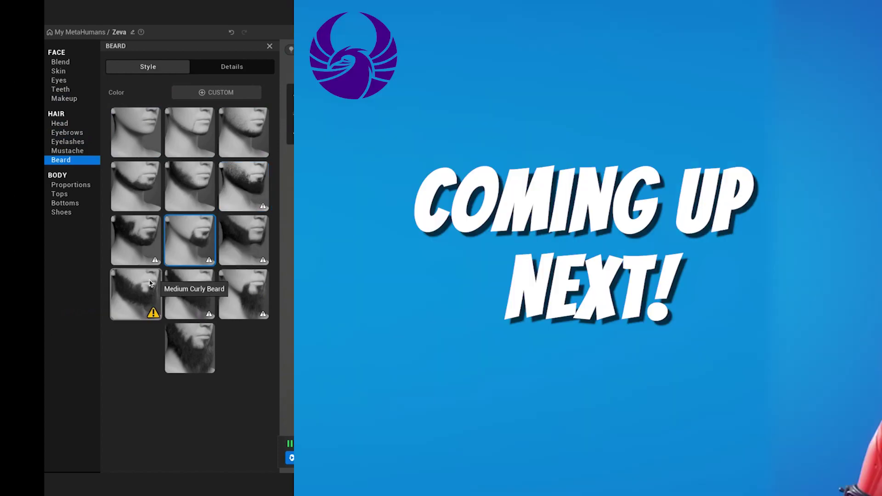